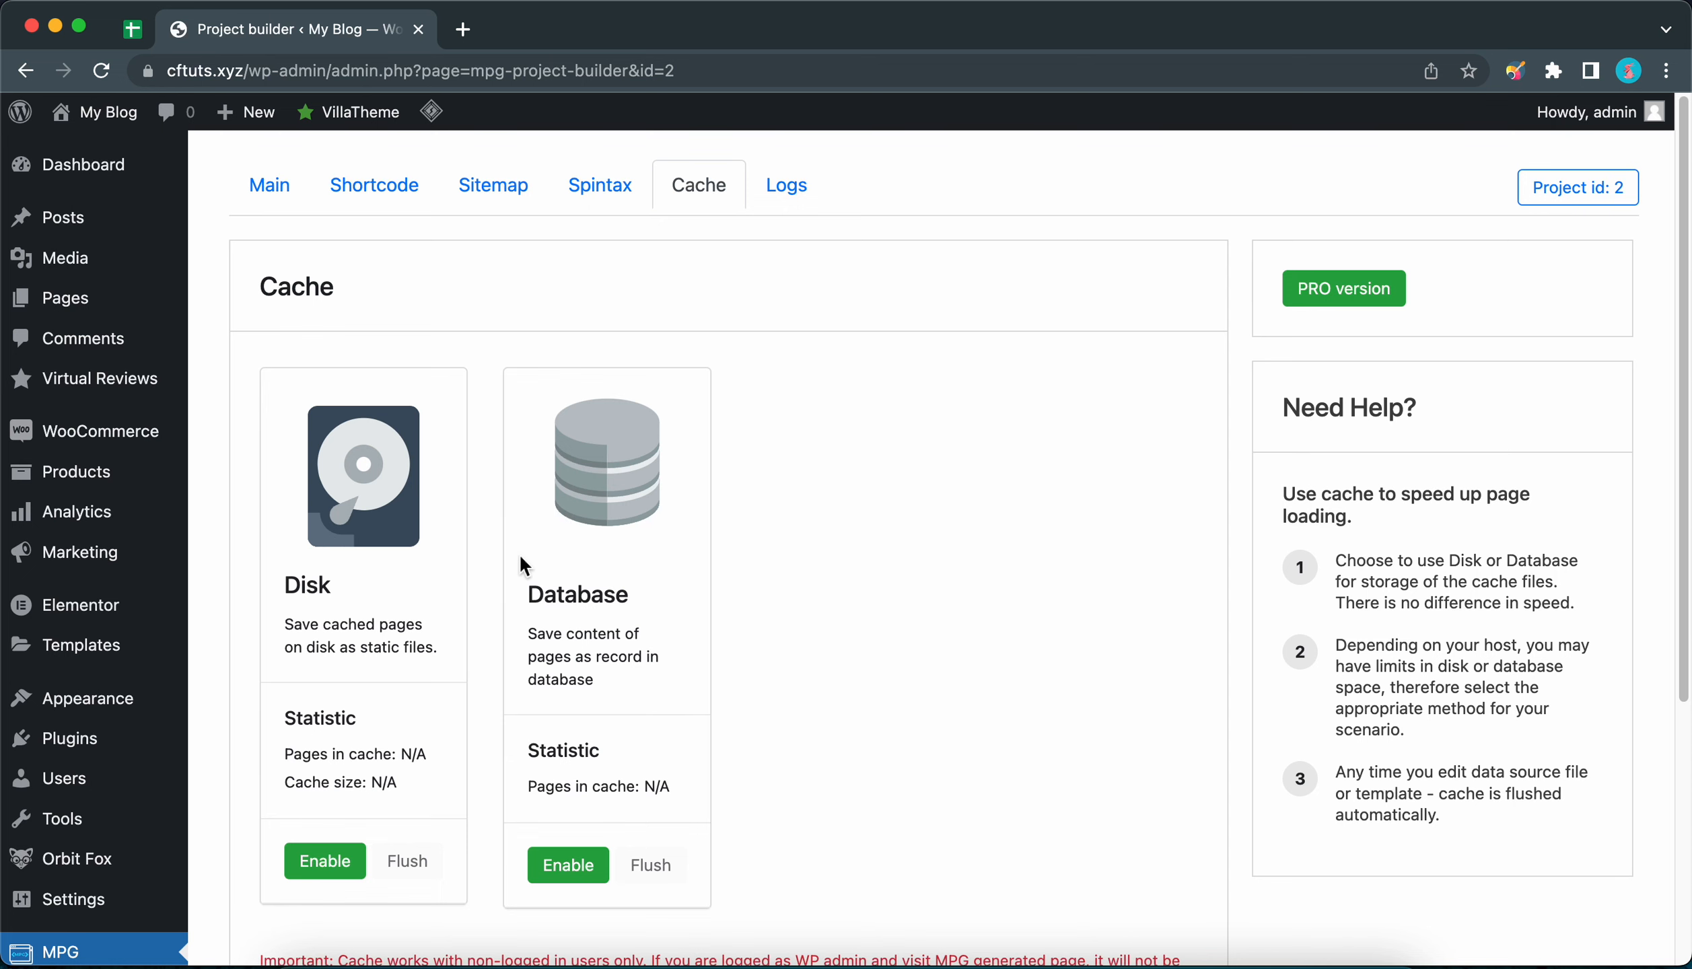
Step: Enable disk caching for the Football Players project, disable it again, and enable database caching instead
scroll(523, 565, down, 3)
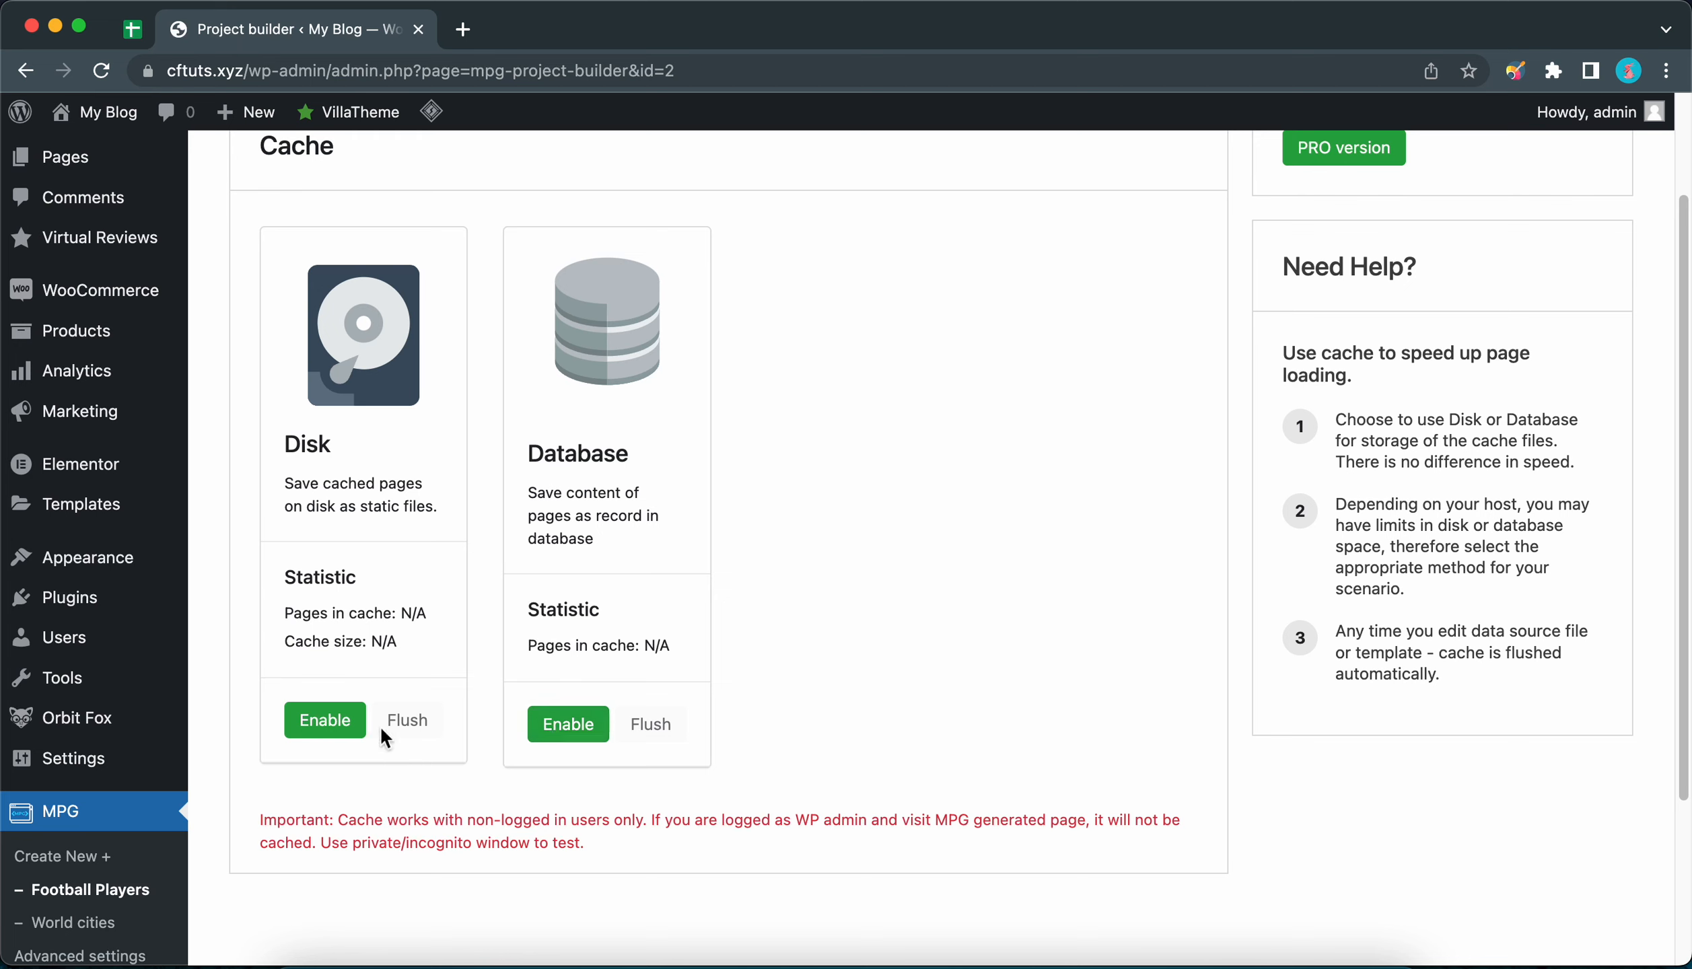
click(362, 738)
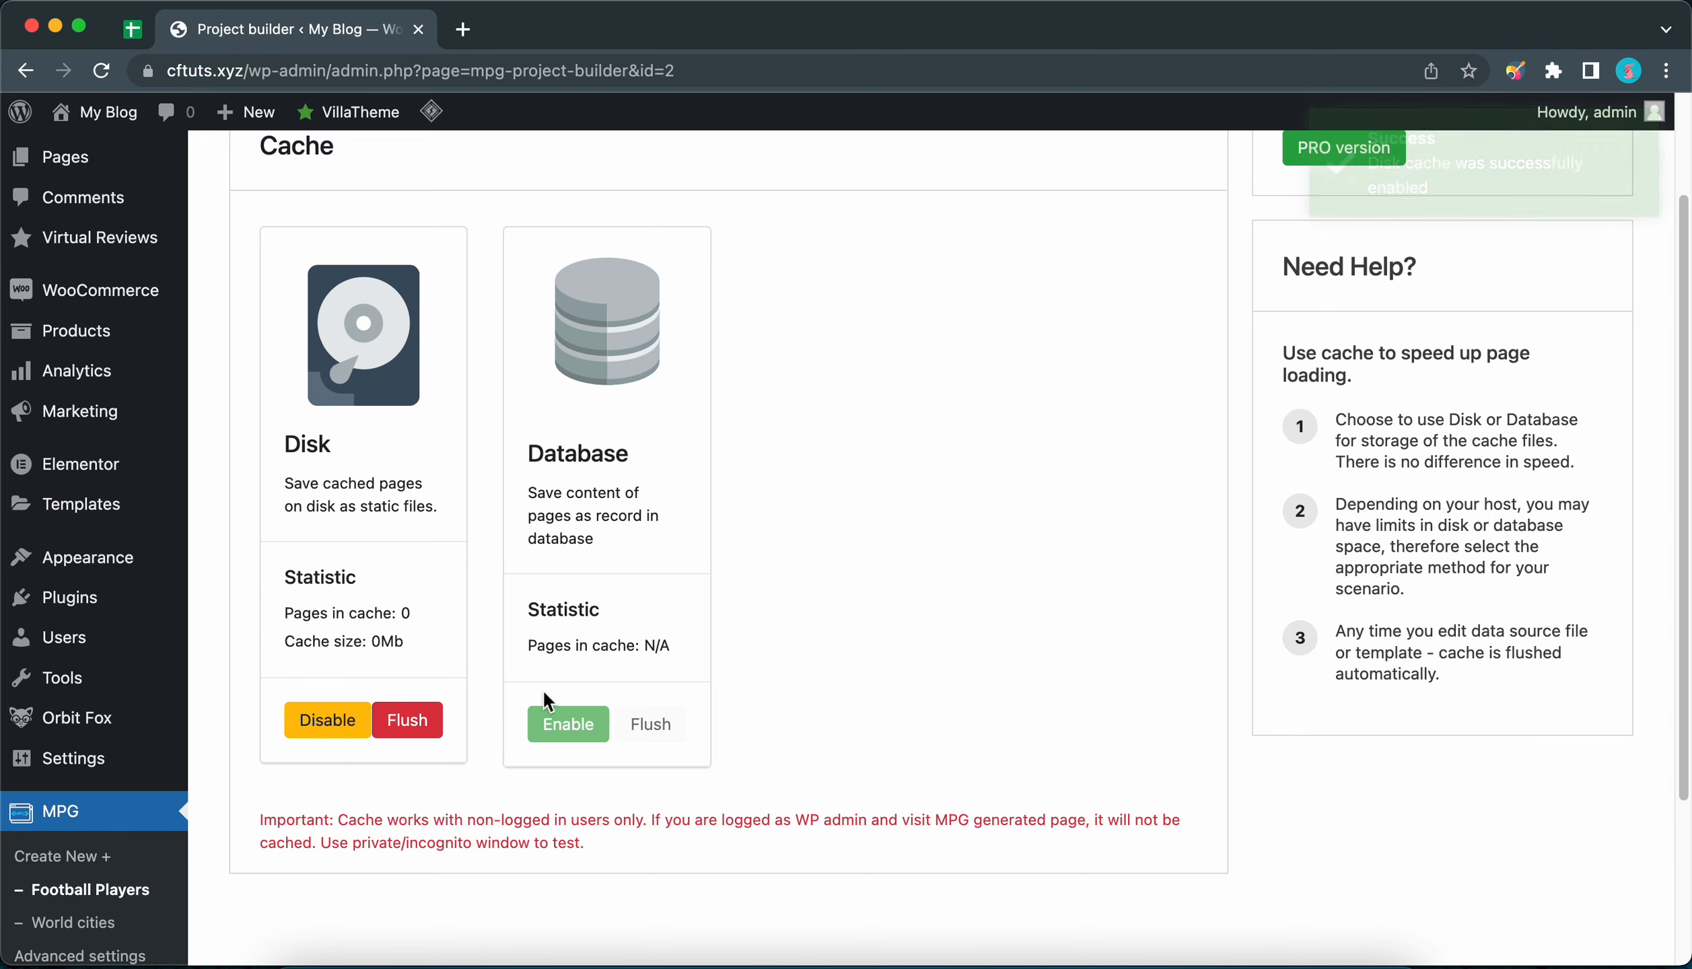
click(323, 721)
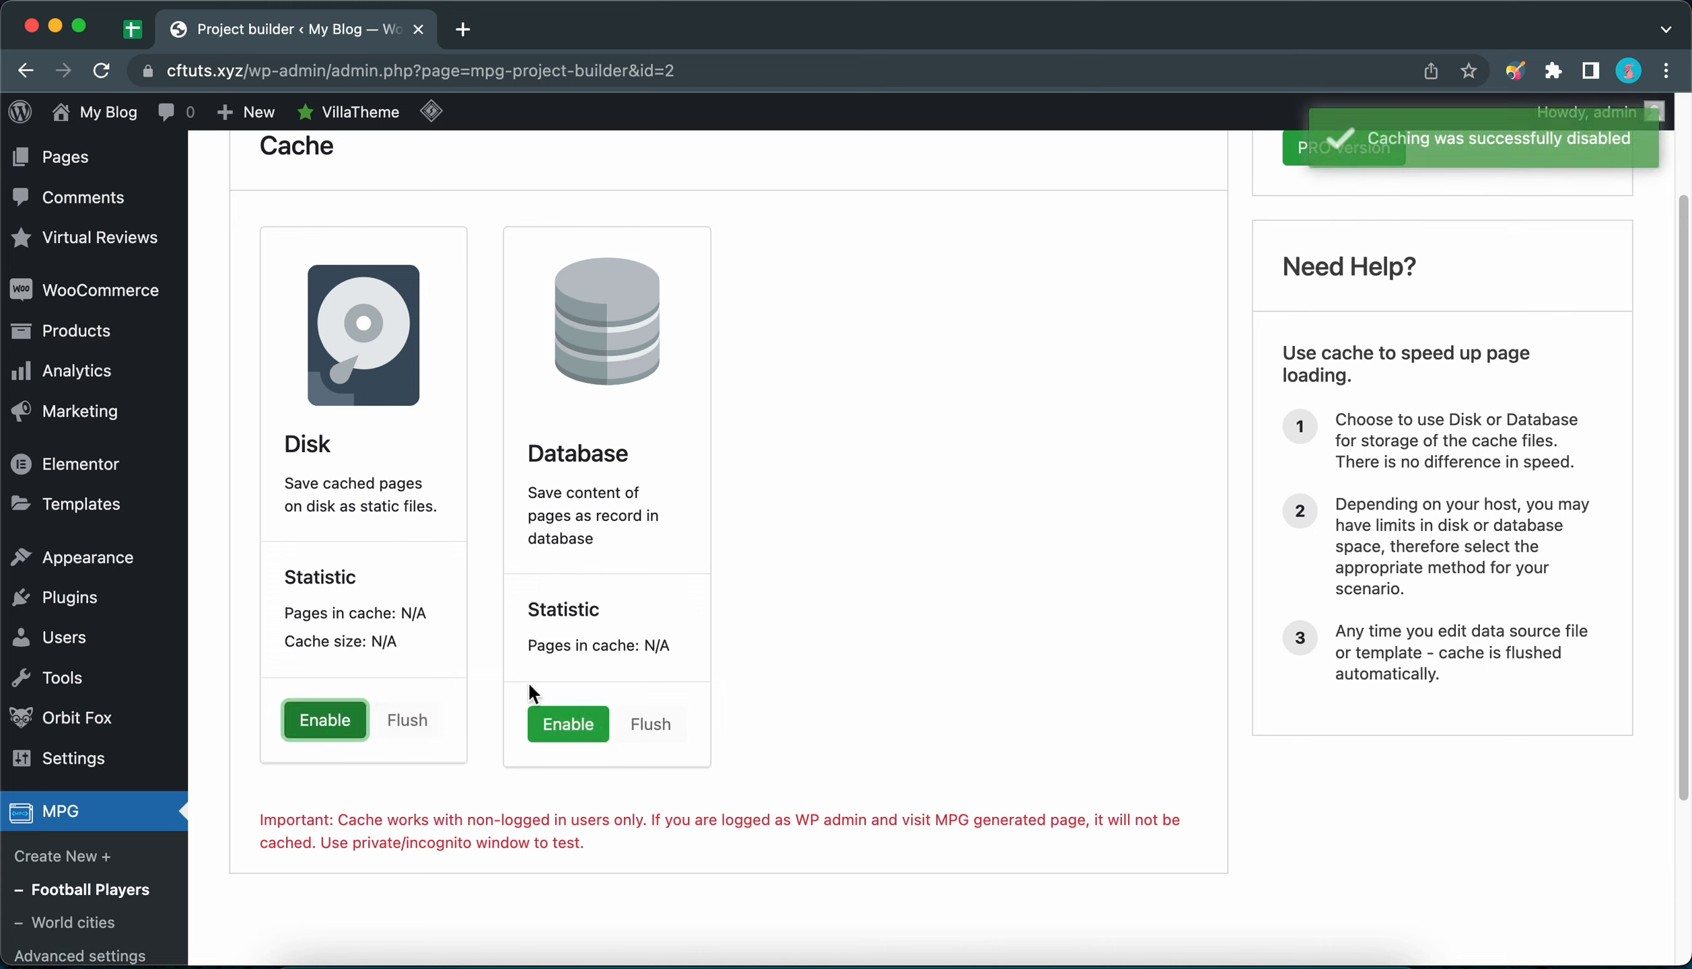
click(552, 730)
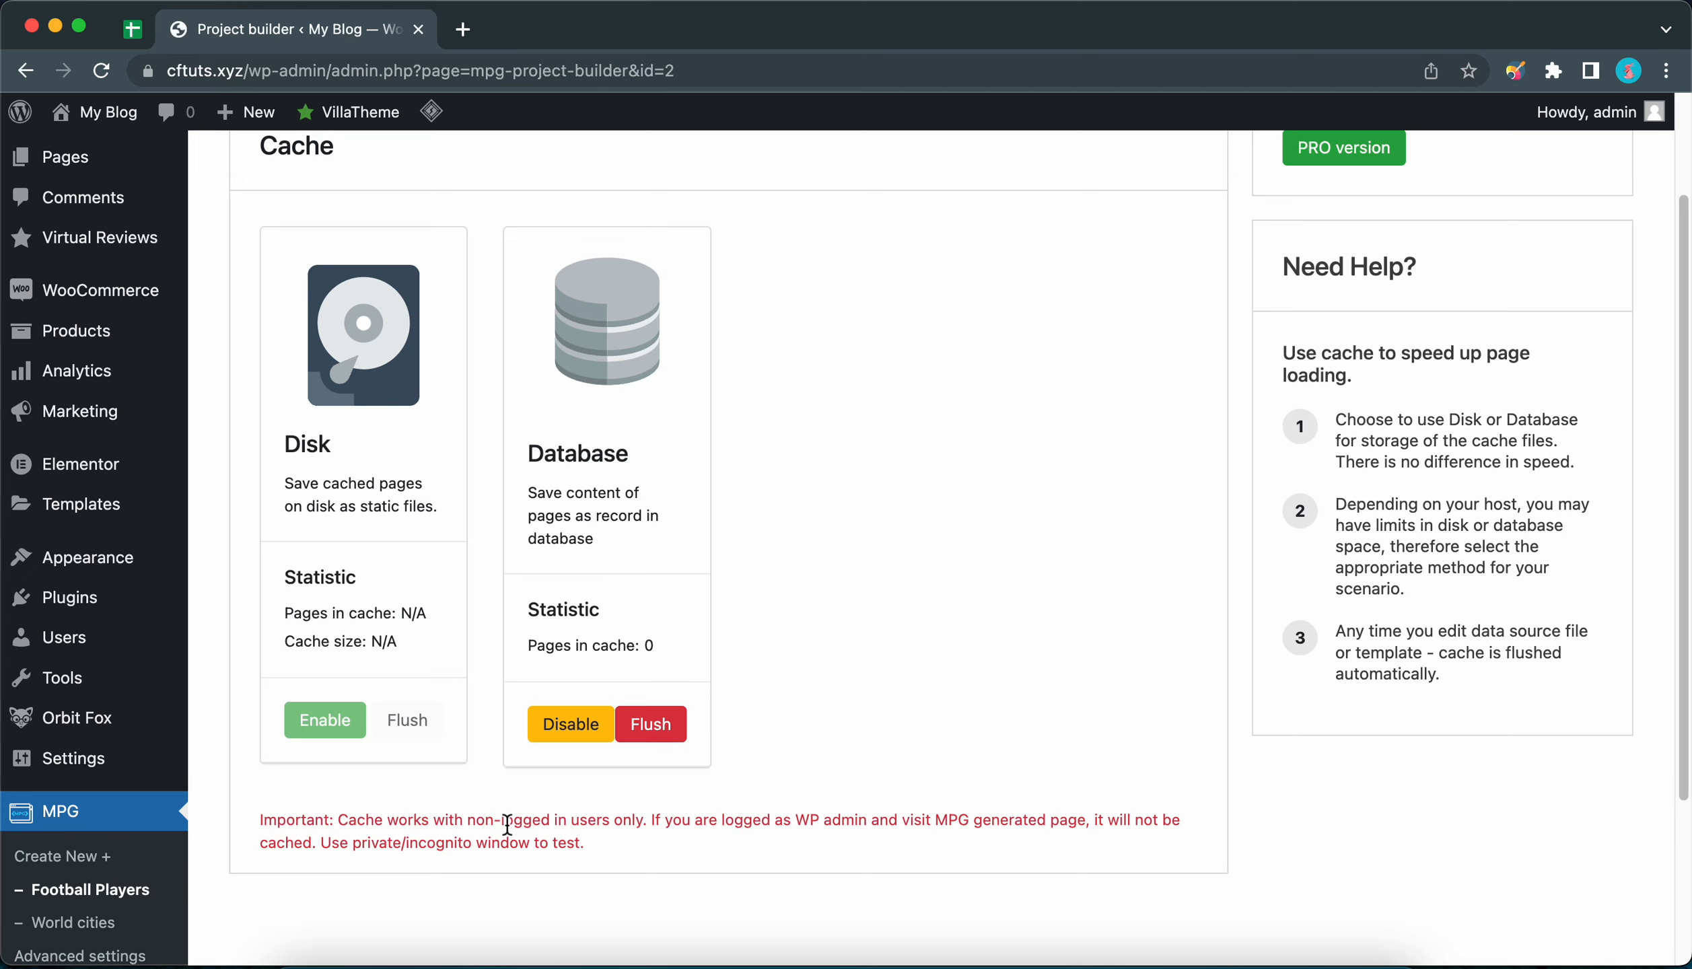
scroll(506, 821, up, 3)
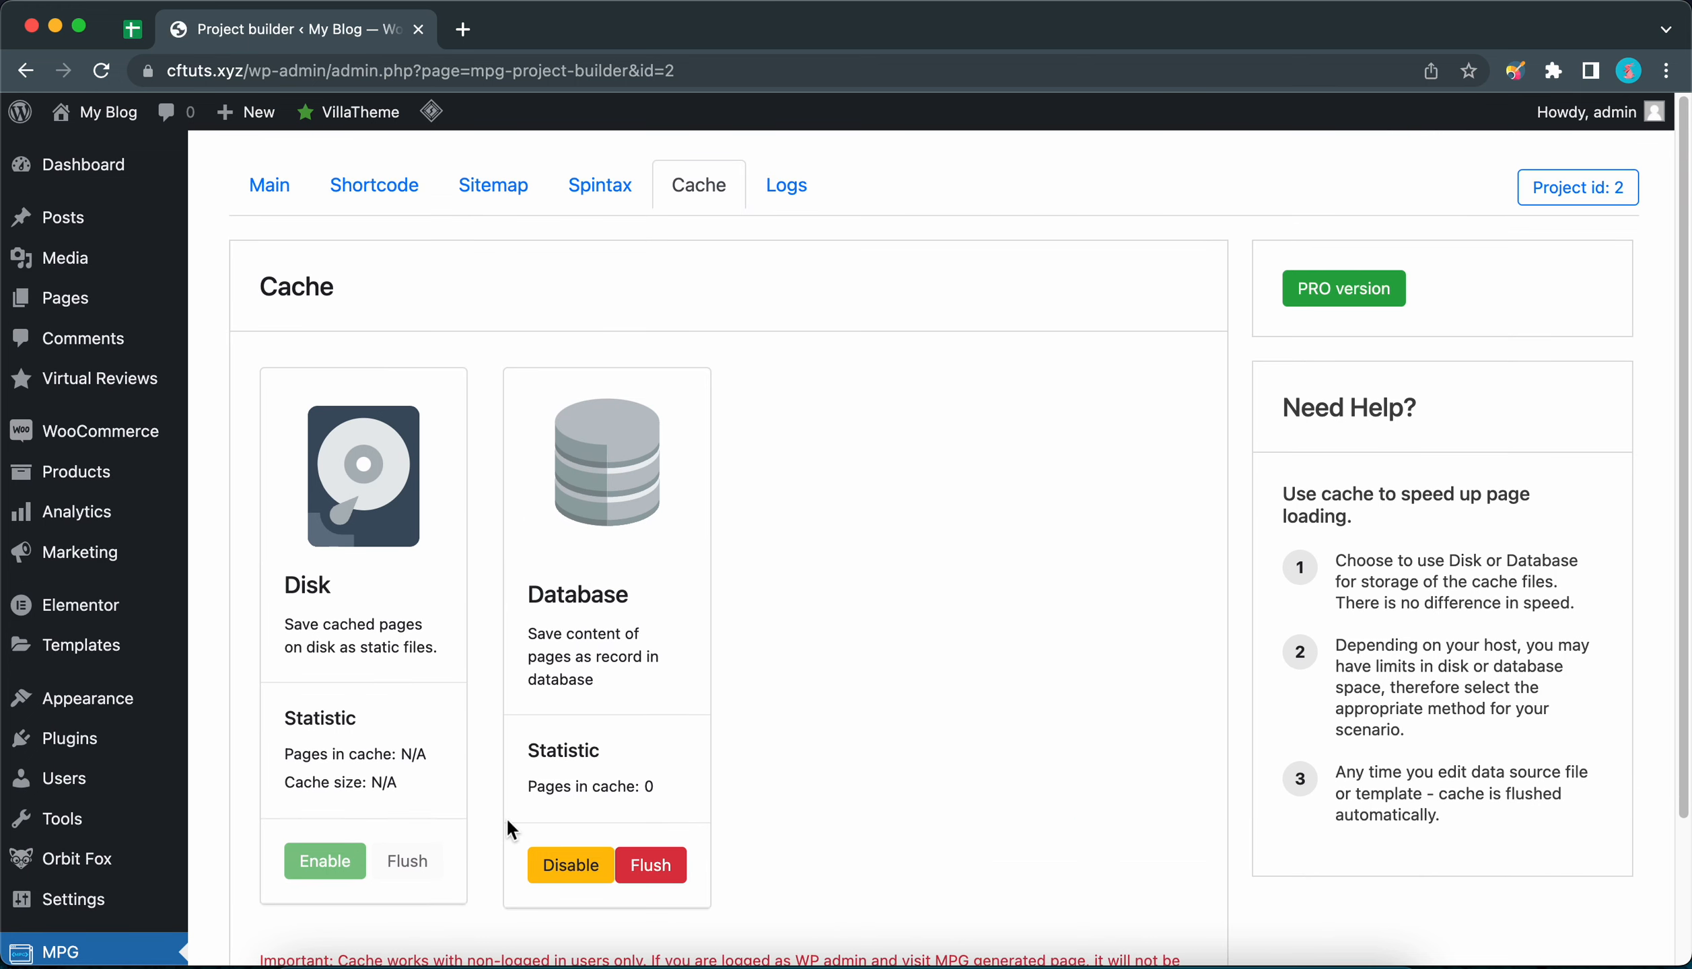
Step: Open the World cities project's cache settings and enable disk caching
scroll(506, 817, down, 3)
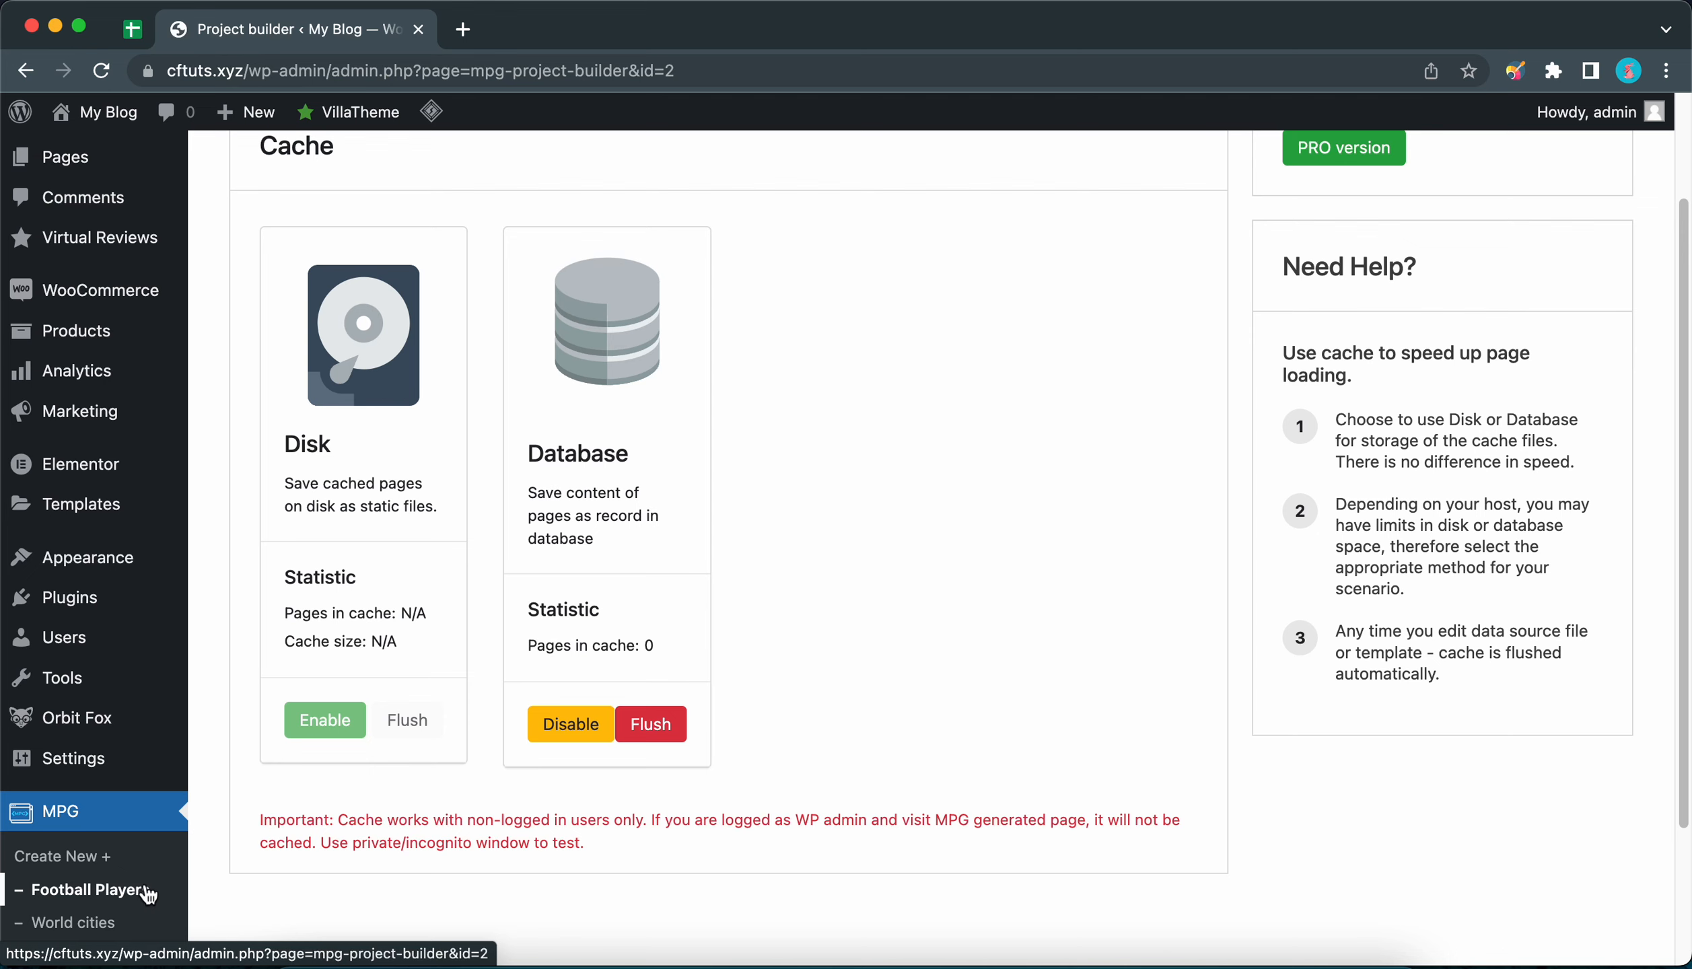
click(74, 923)
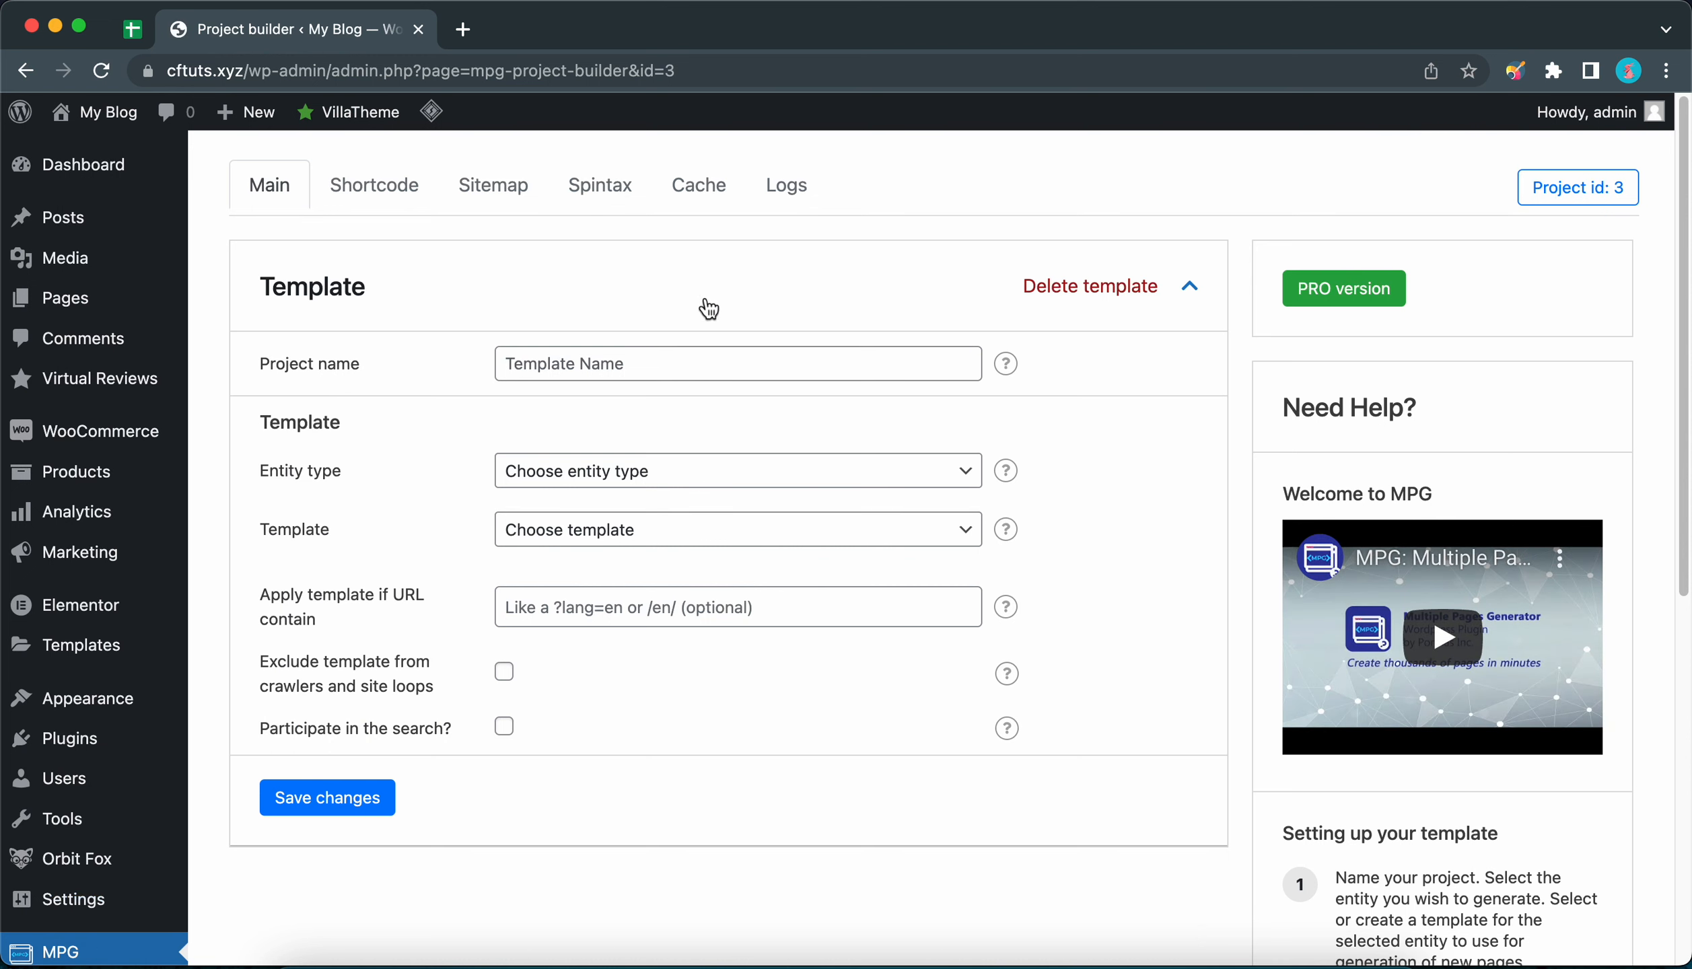
click(711, 195)
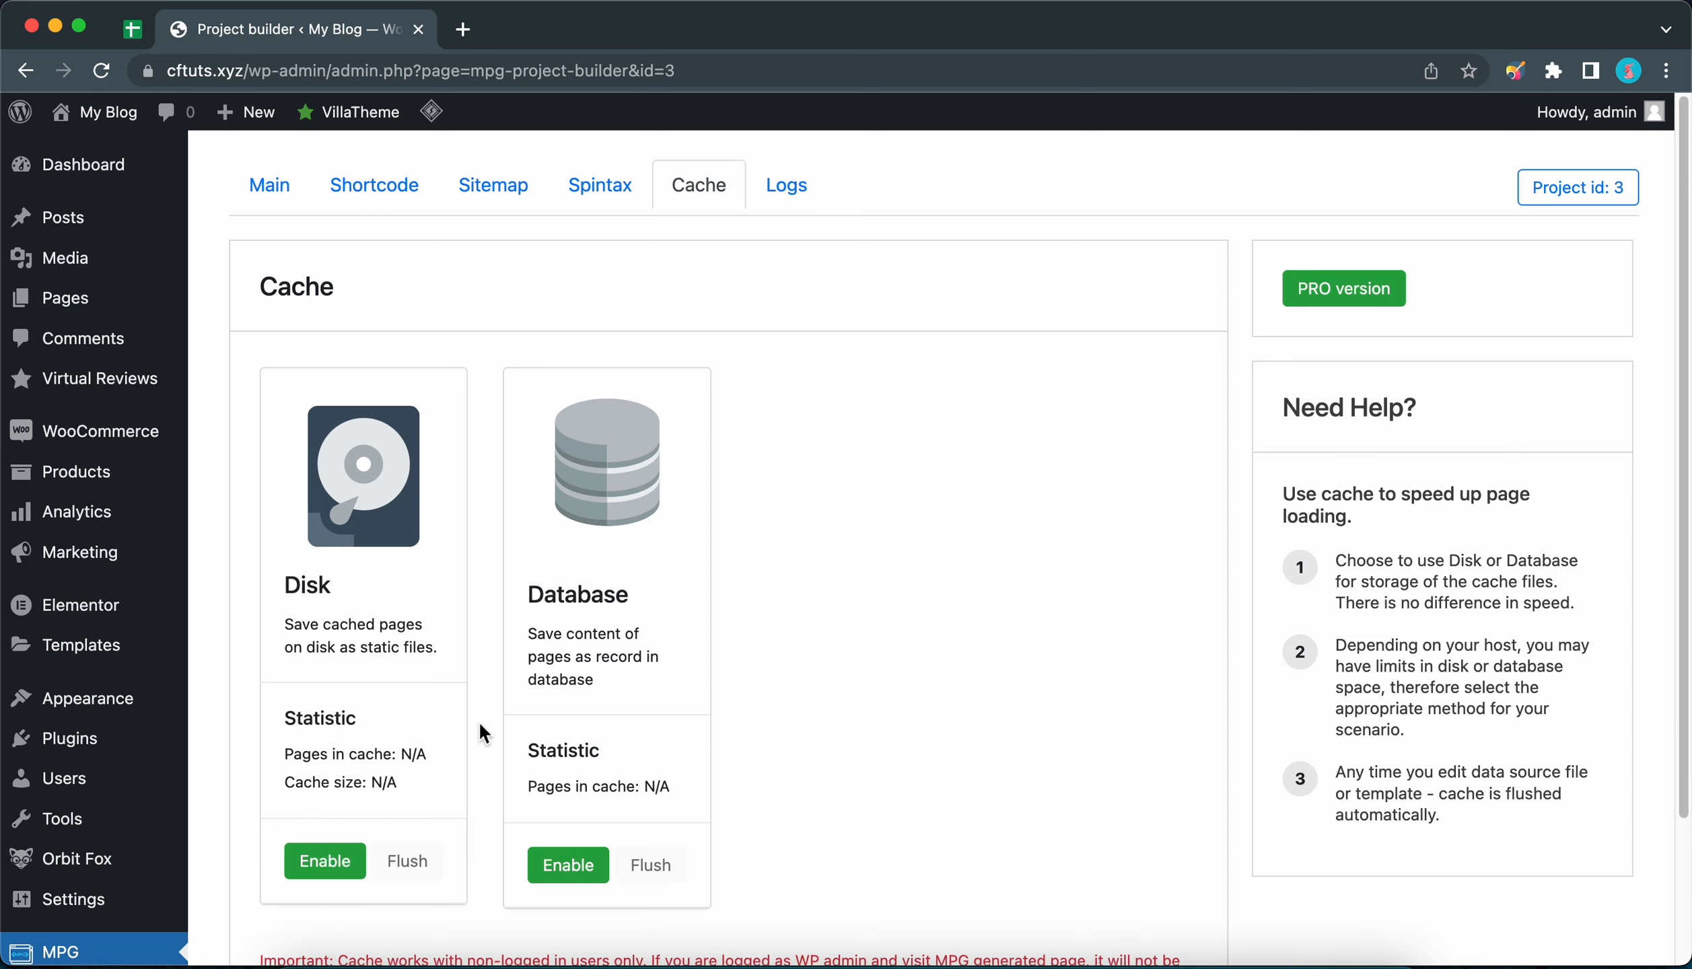
scroll(482, 733, down, 4)
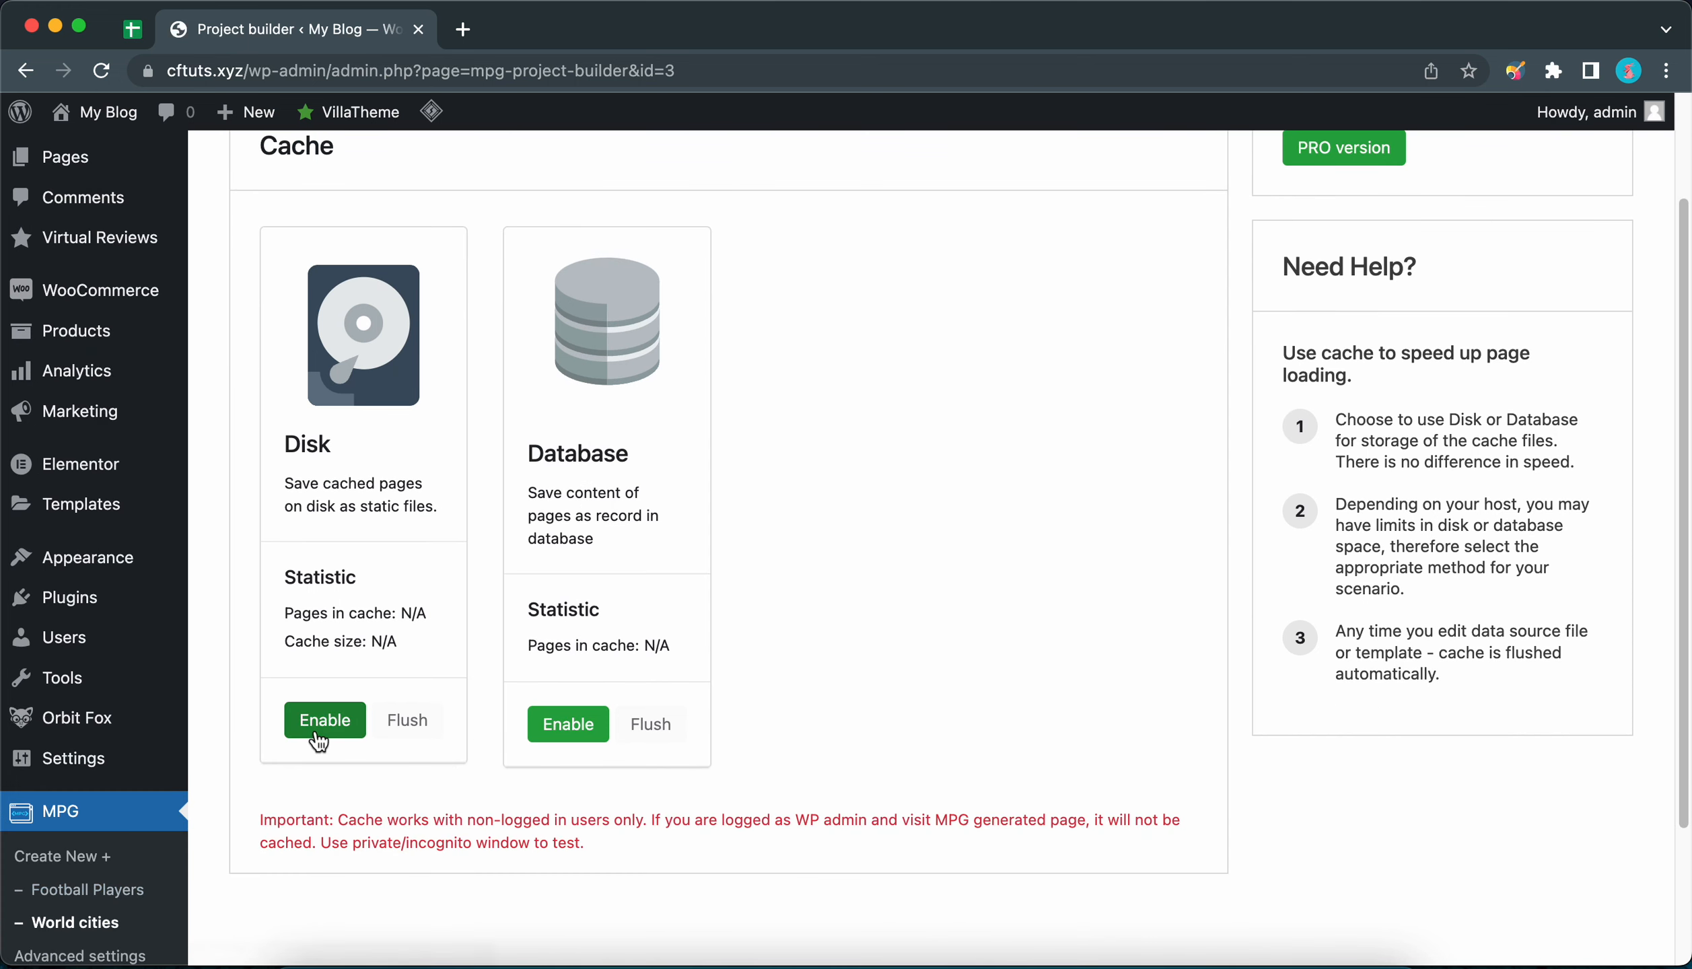
click(318, 735)
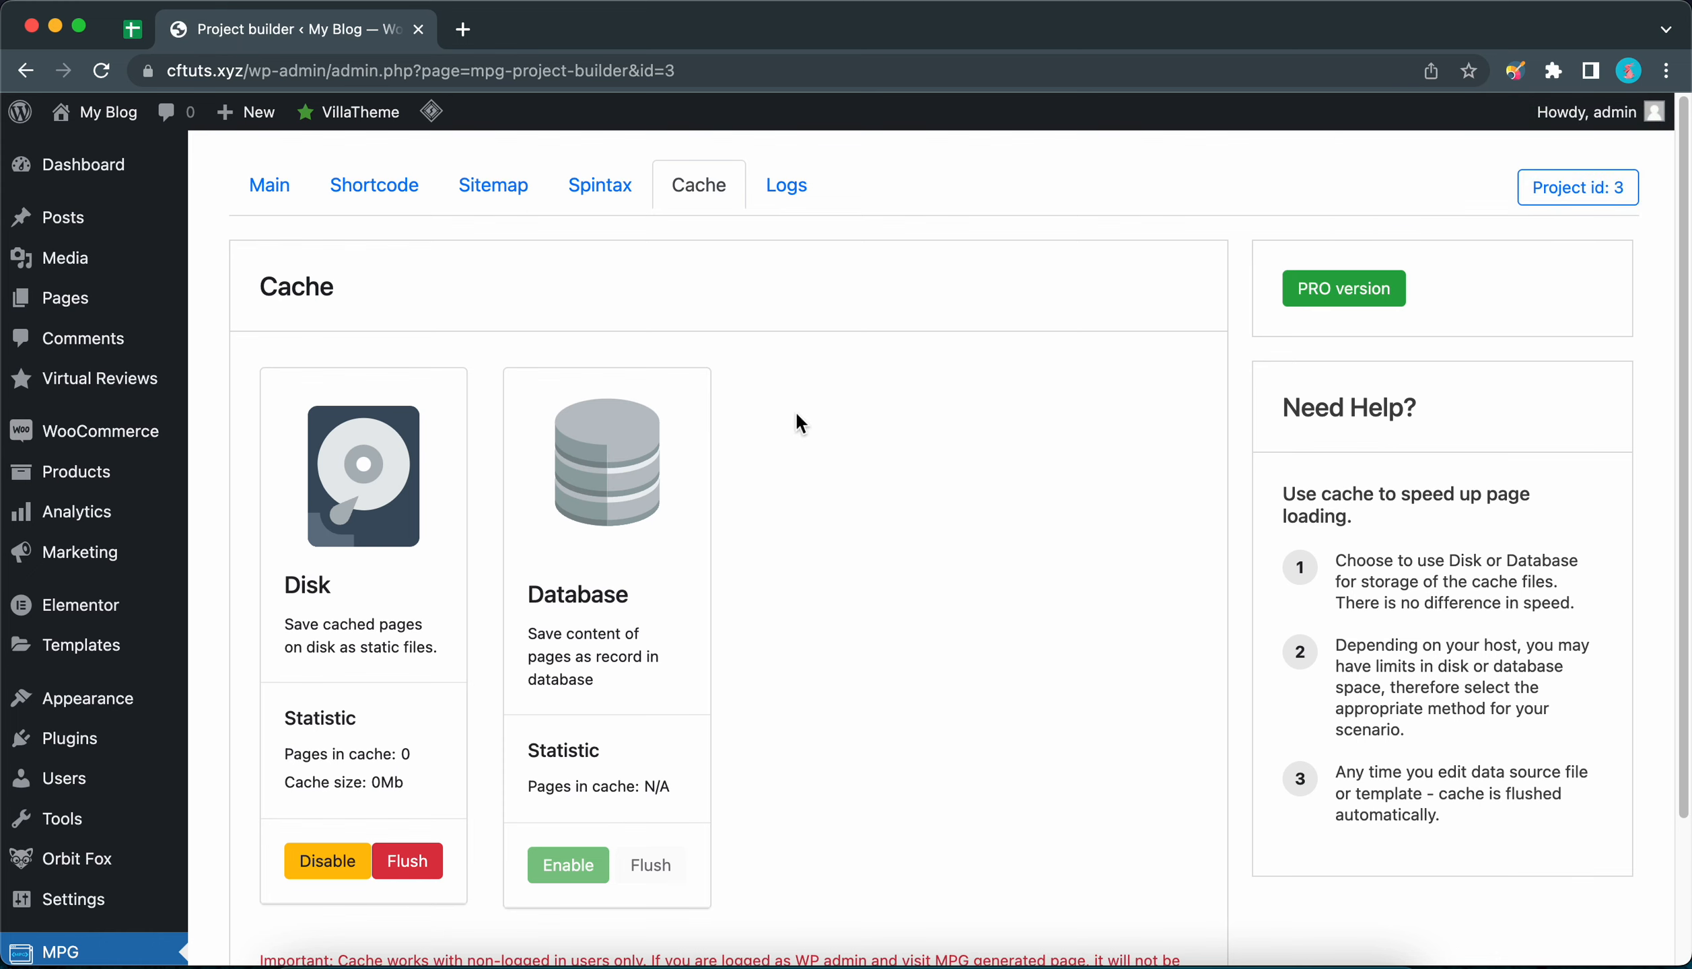
Step: List all generated URLs of the World cities project and open the shtime-kosovo page in an incognito window
click(269, 185)
scroll(852, 444, down, 10)
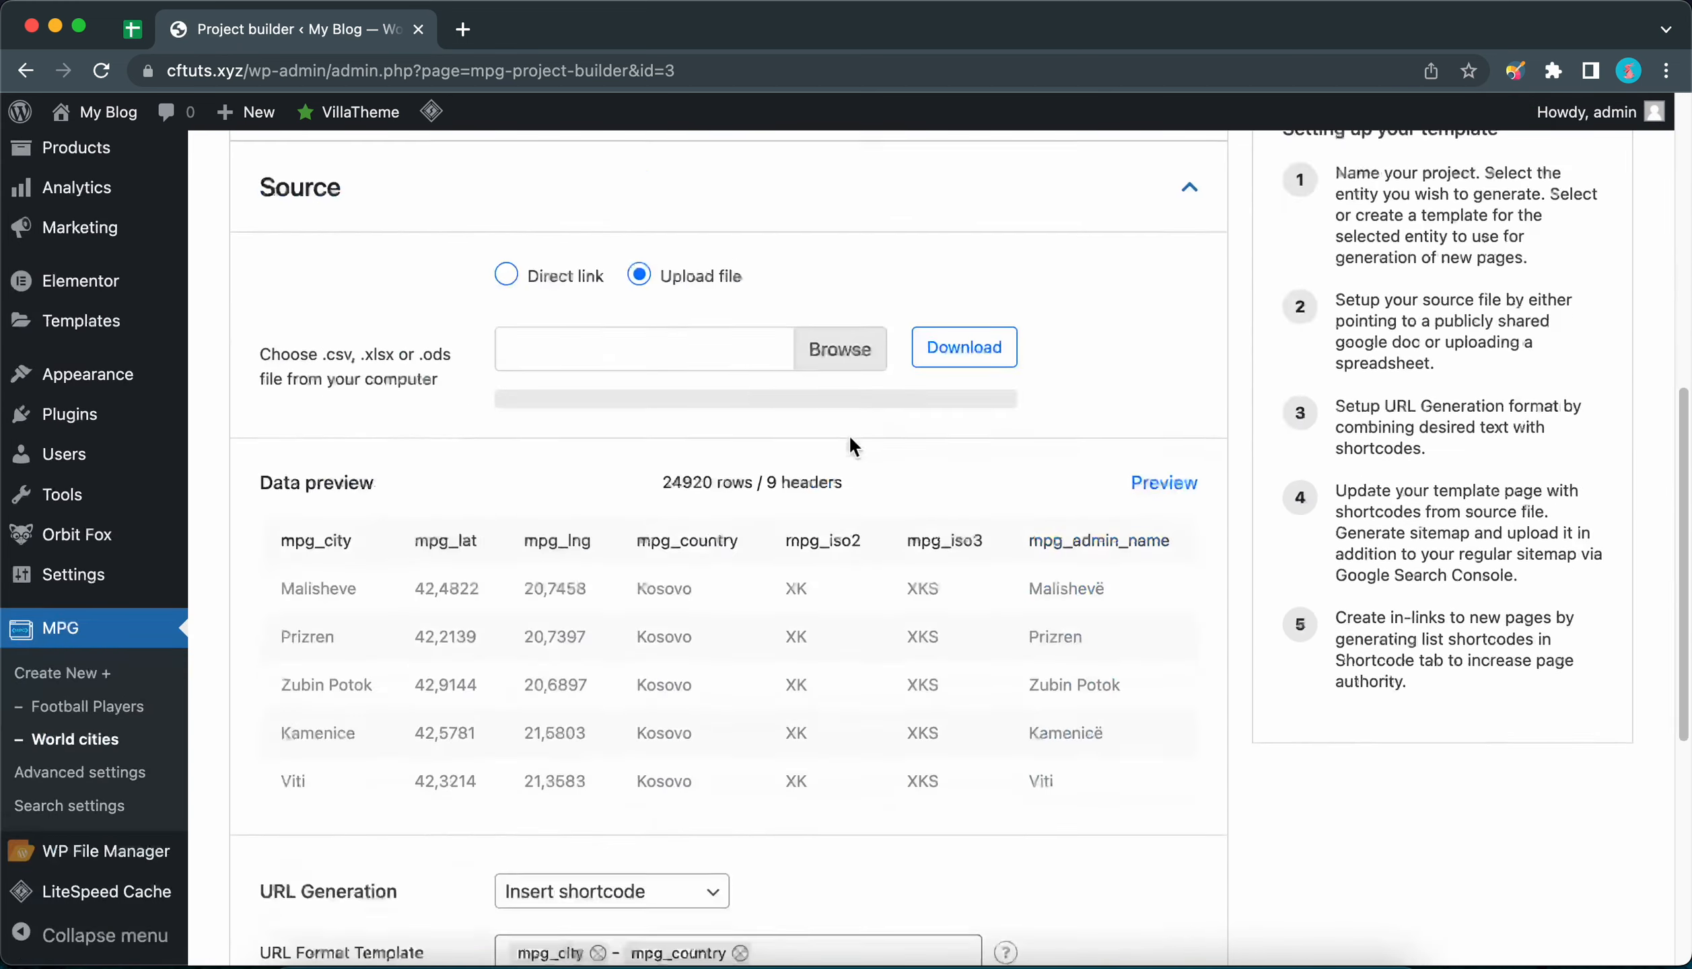
scroll(848, 433, down, 8)
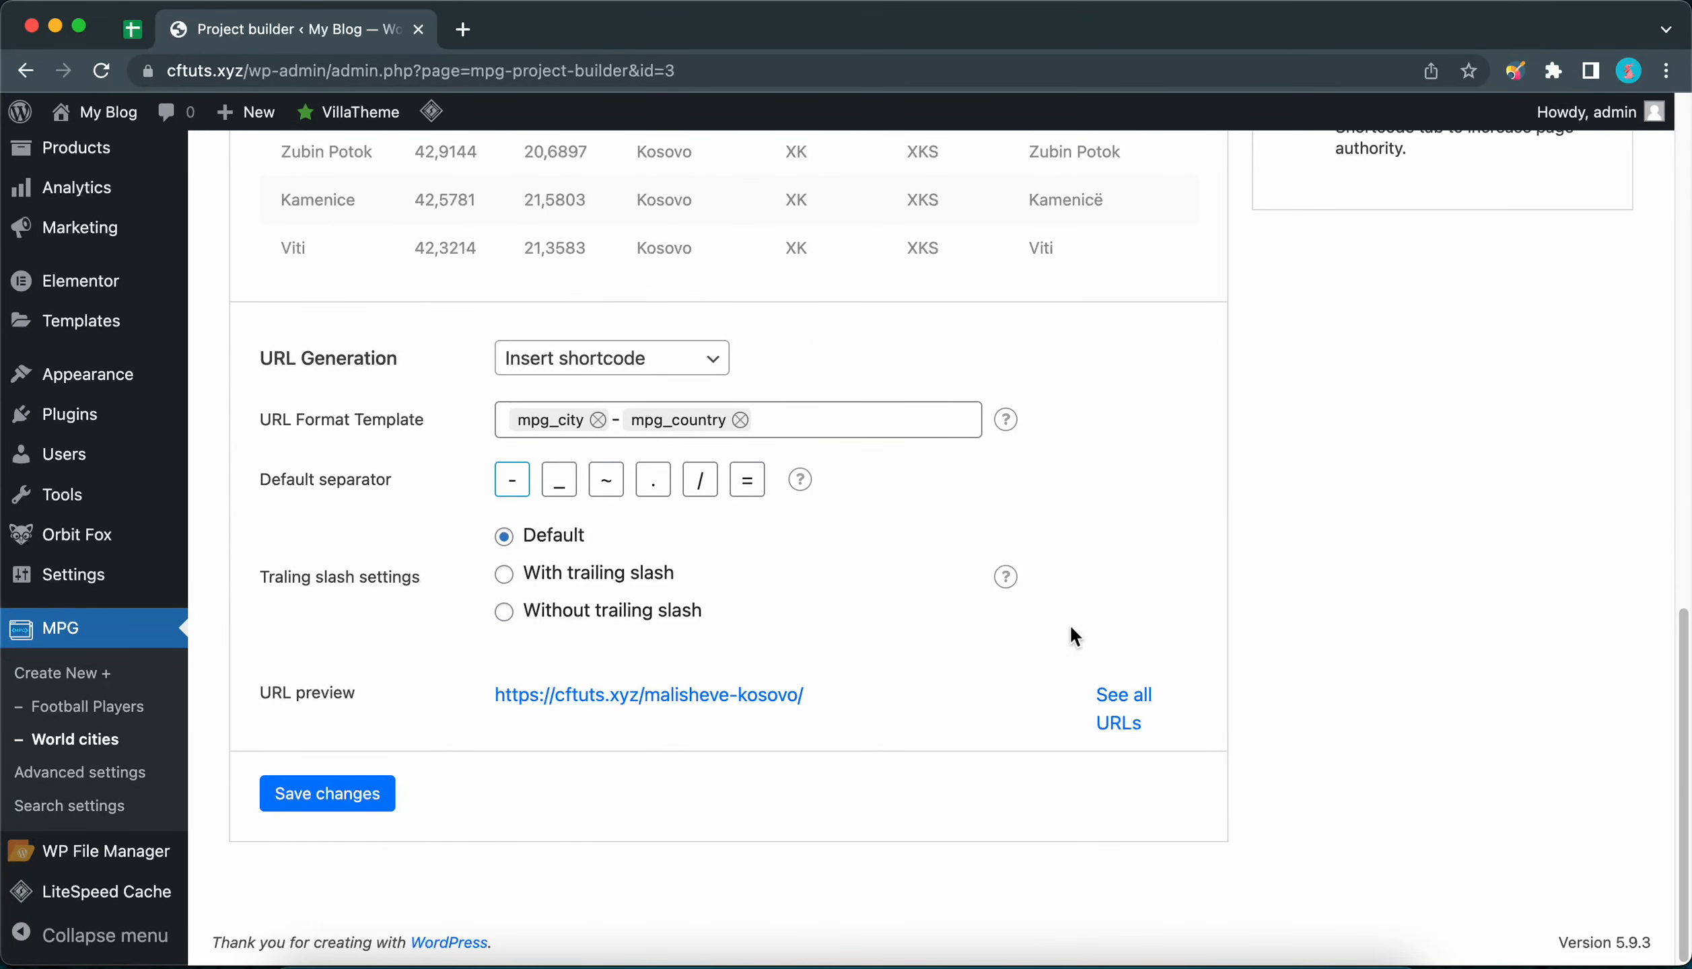
click(1118, 682)
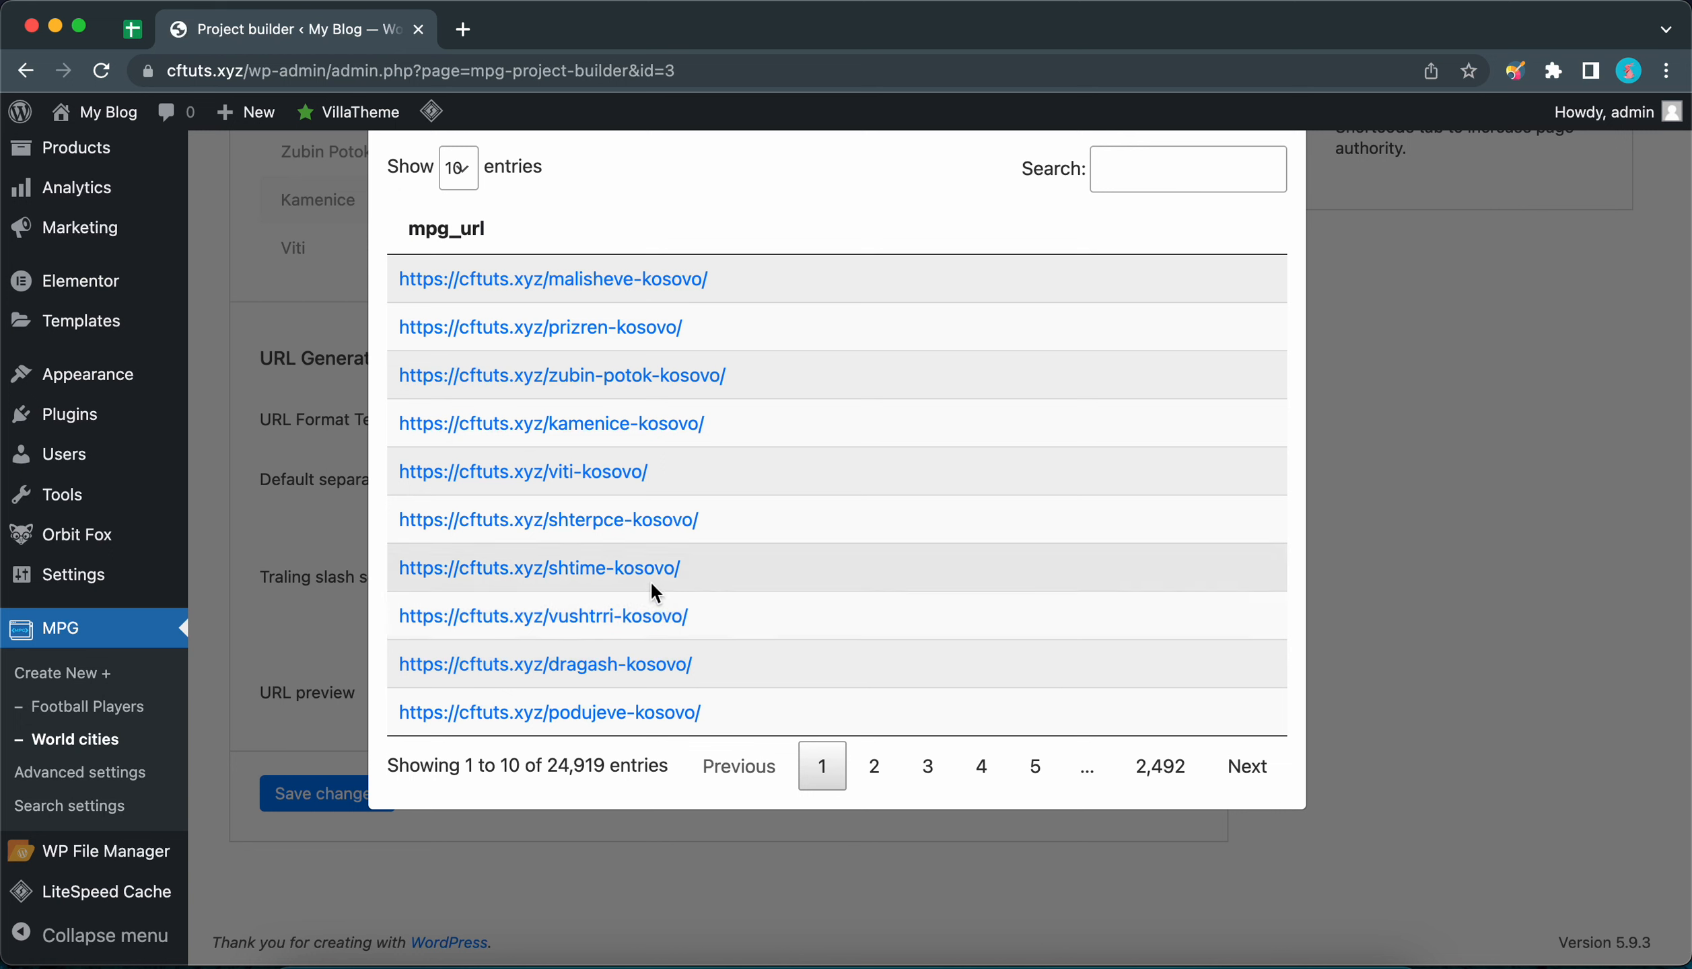
right_click(633, 571)
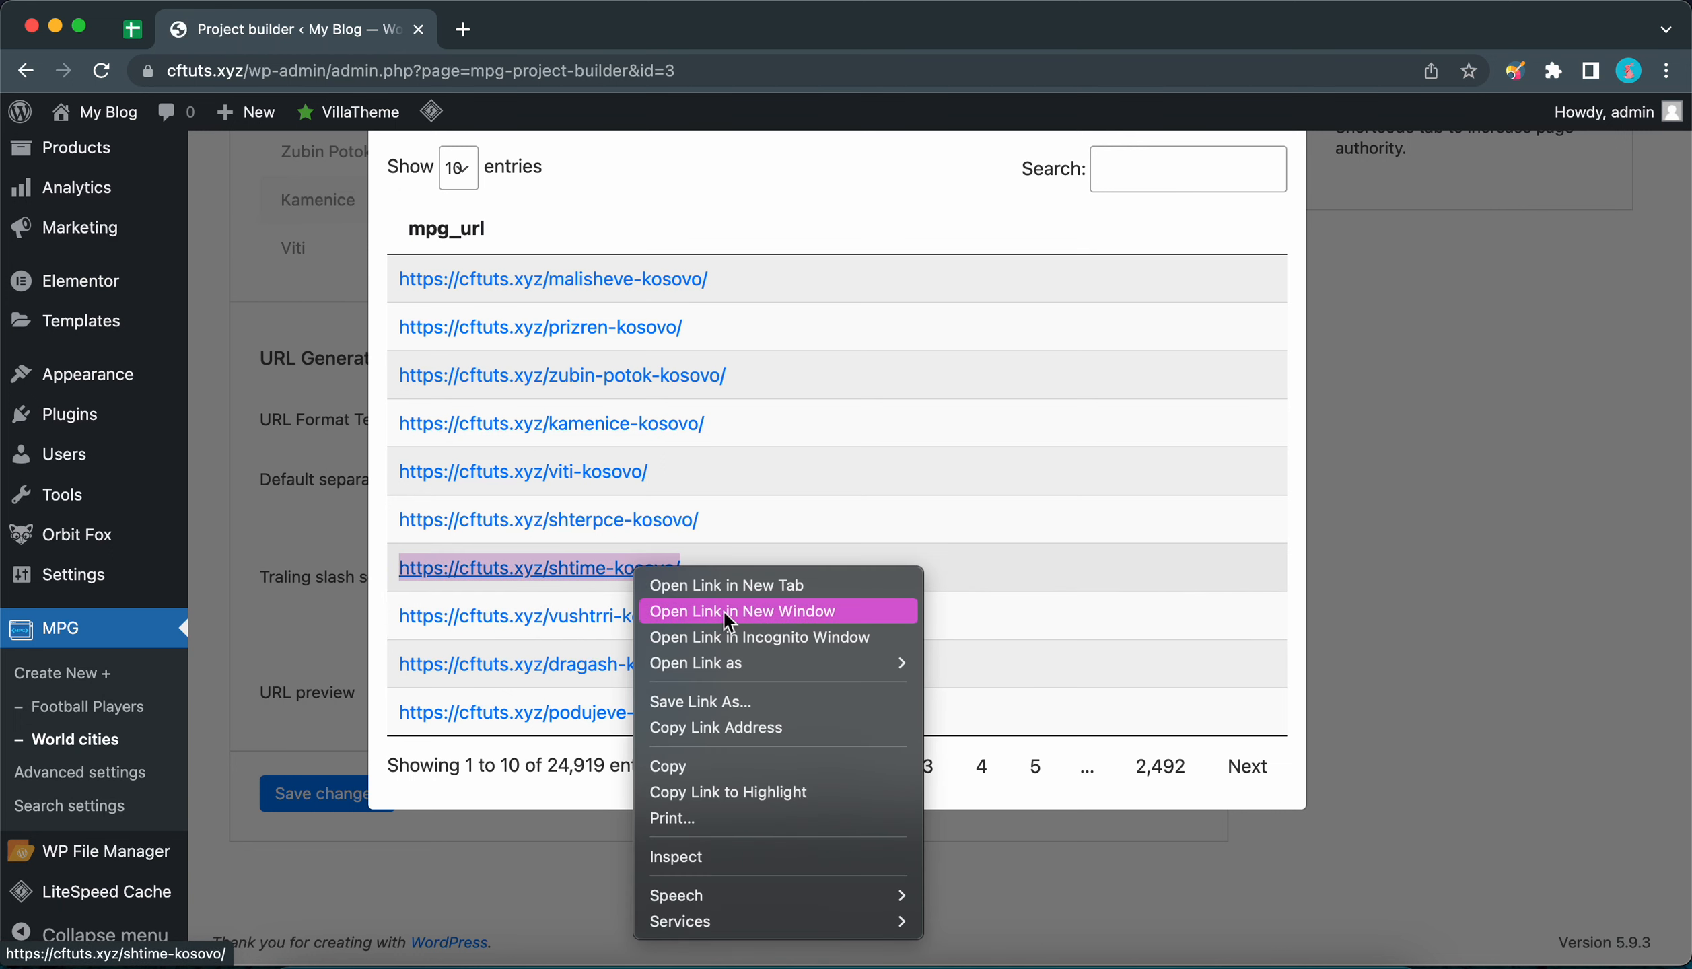
click(771, 640)
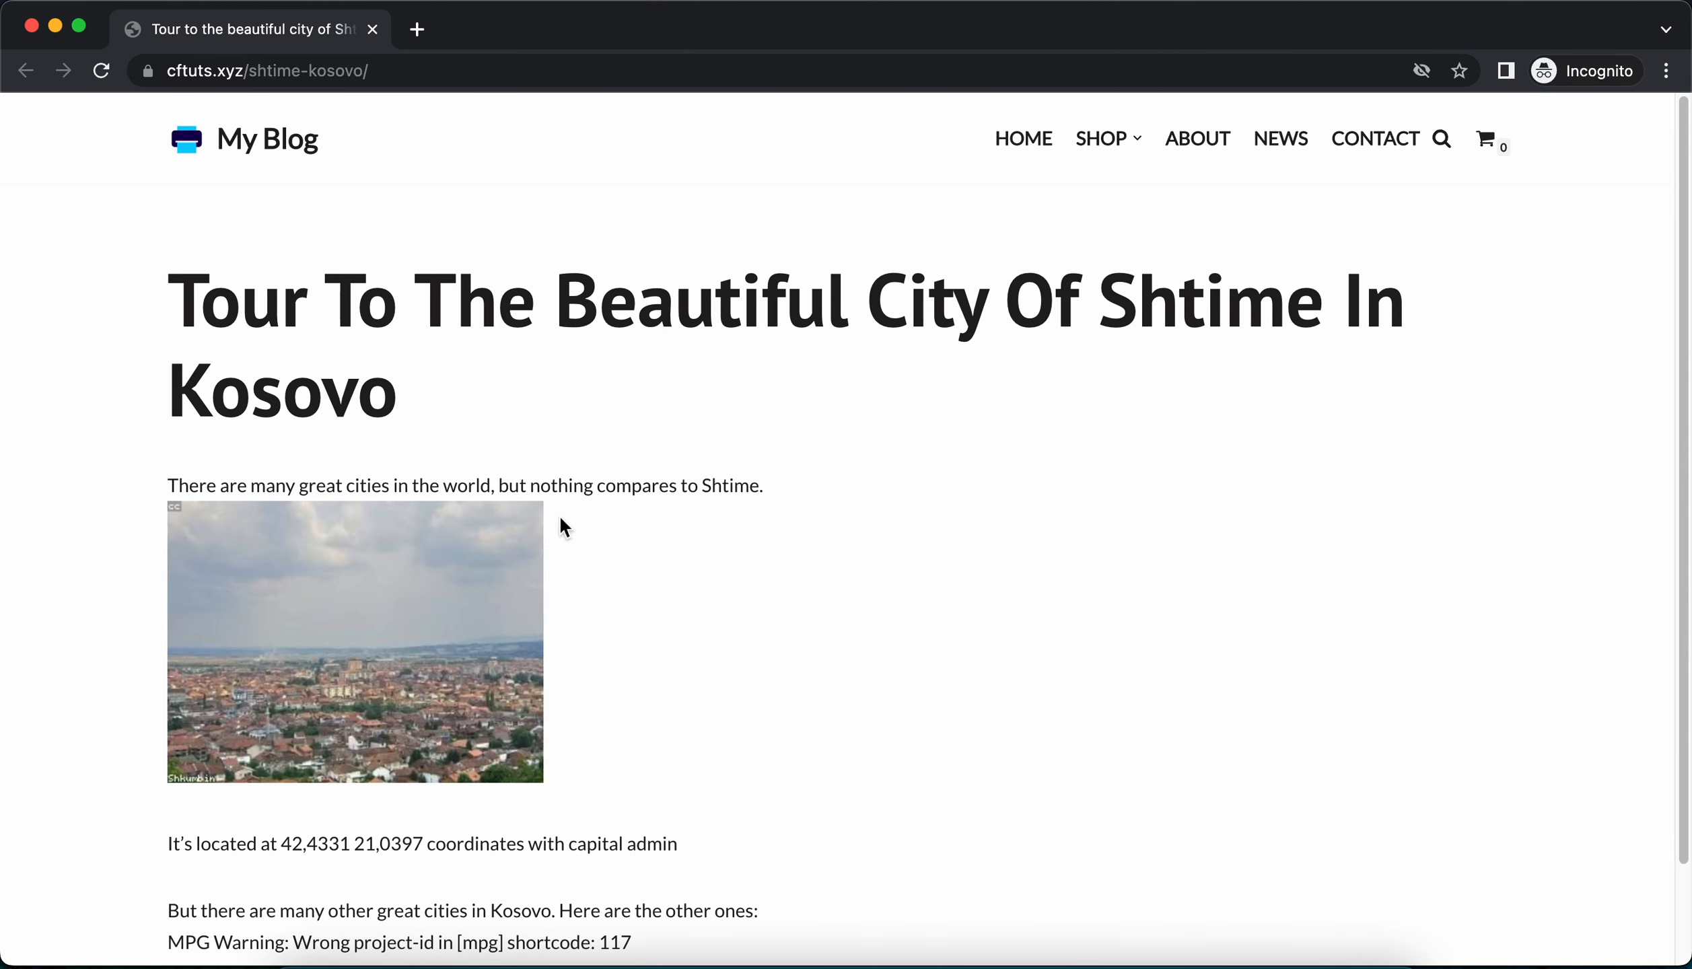
Step: Close the incognito window and the URL list, and check the World cities project's cache statistics
click(31, 27)
click(288, 307)
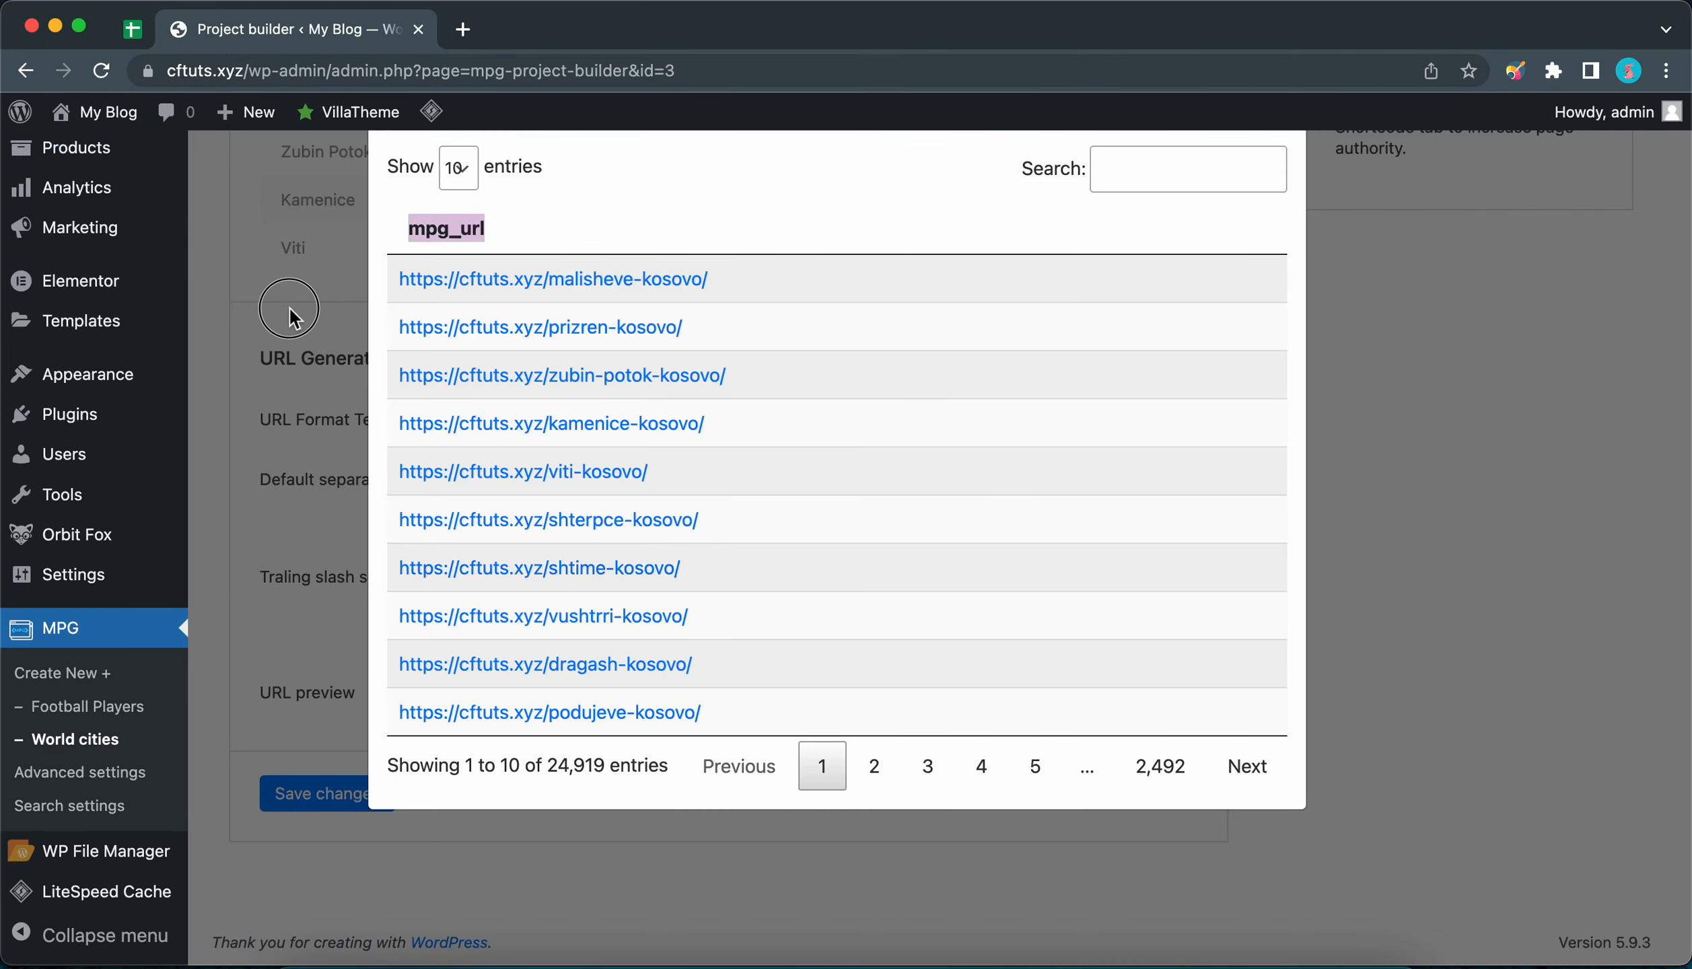
scroll(472, 306, up, 10)
scroll(543, 310, up, 10)
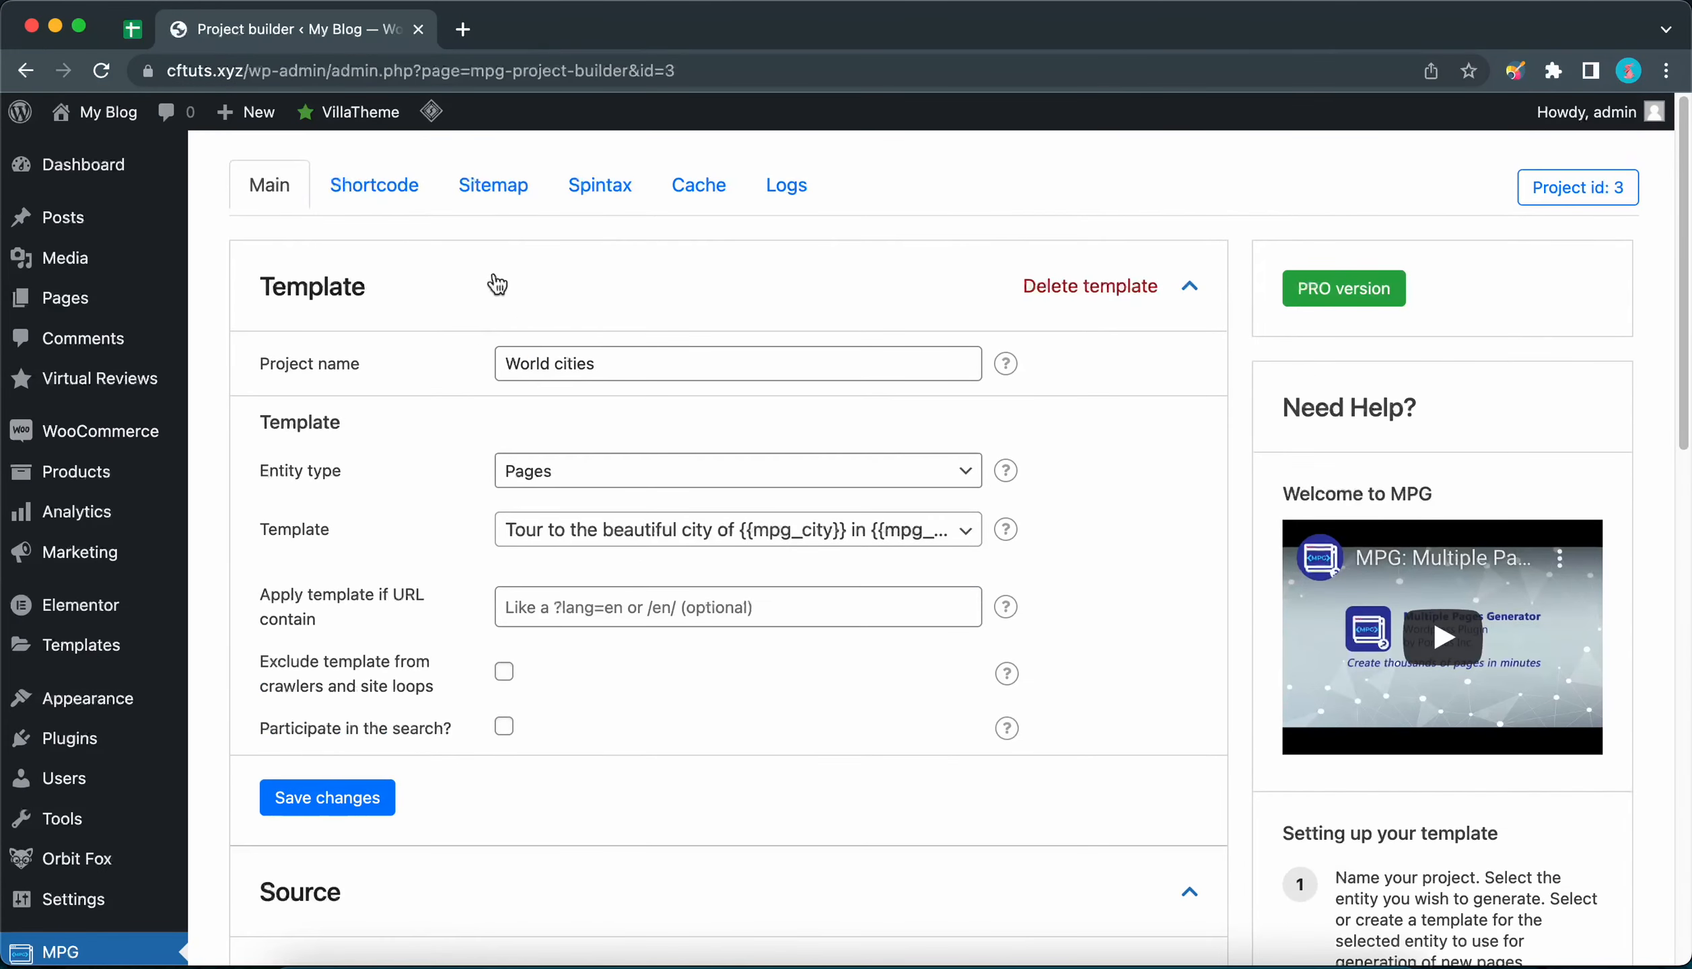
click(700, 192)
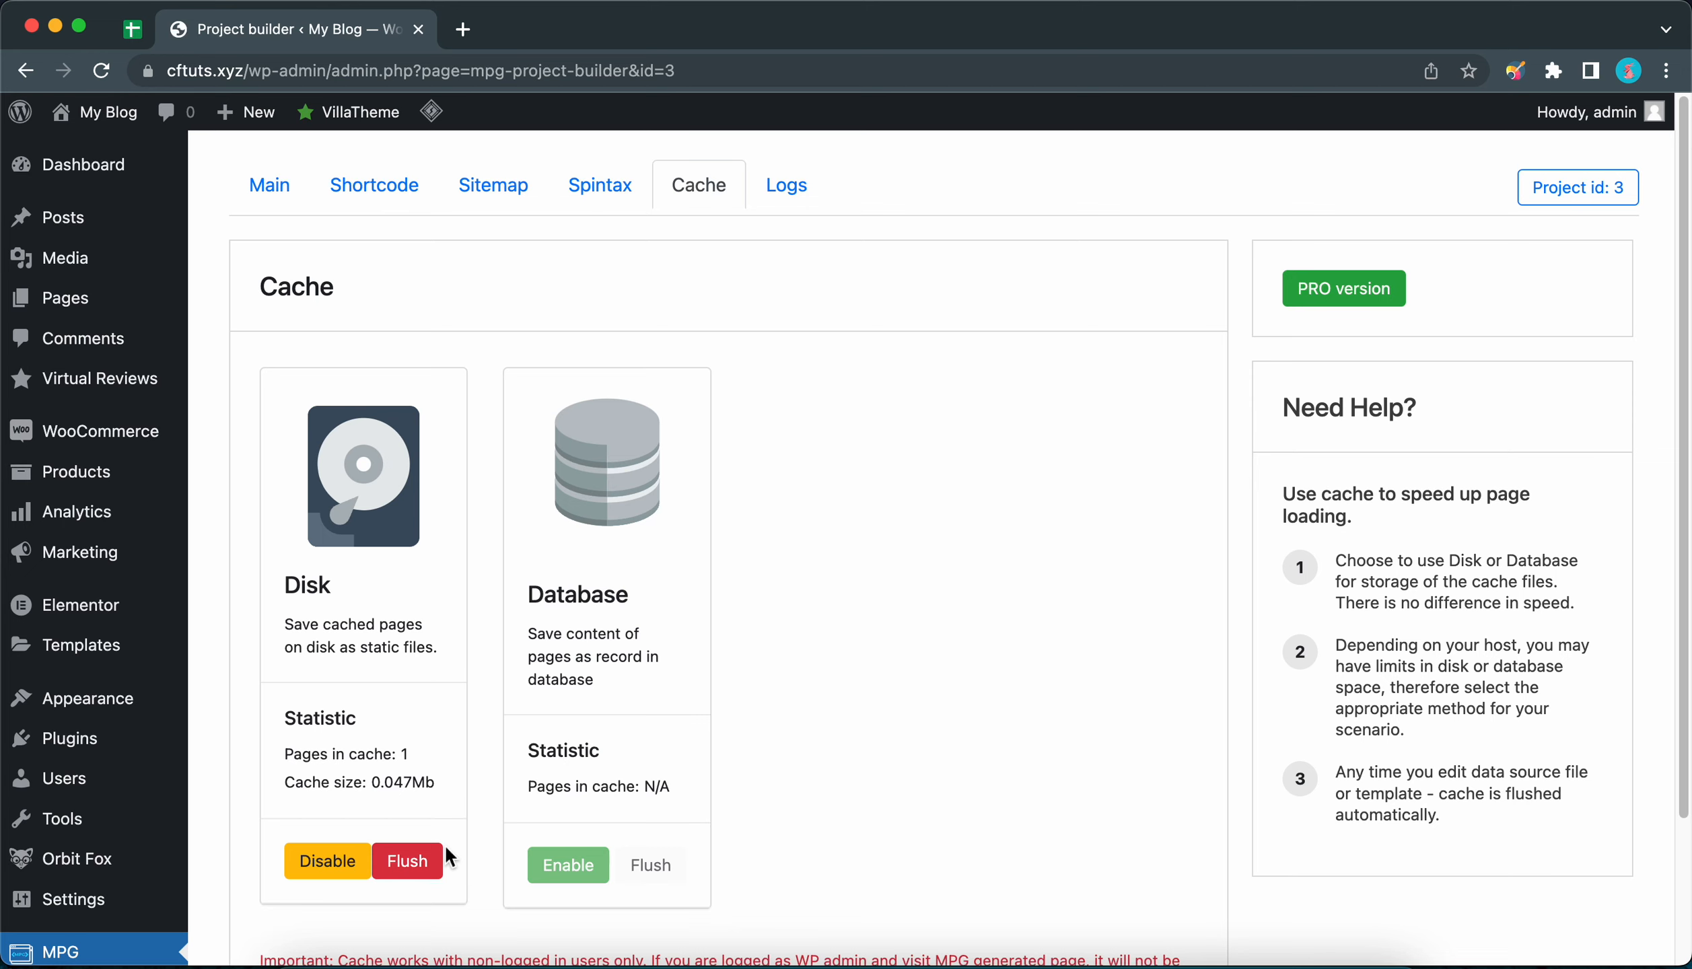
Step: Open WP File Manager in a new browser tab and switch to it
scroll(140, 752, down, 3)
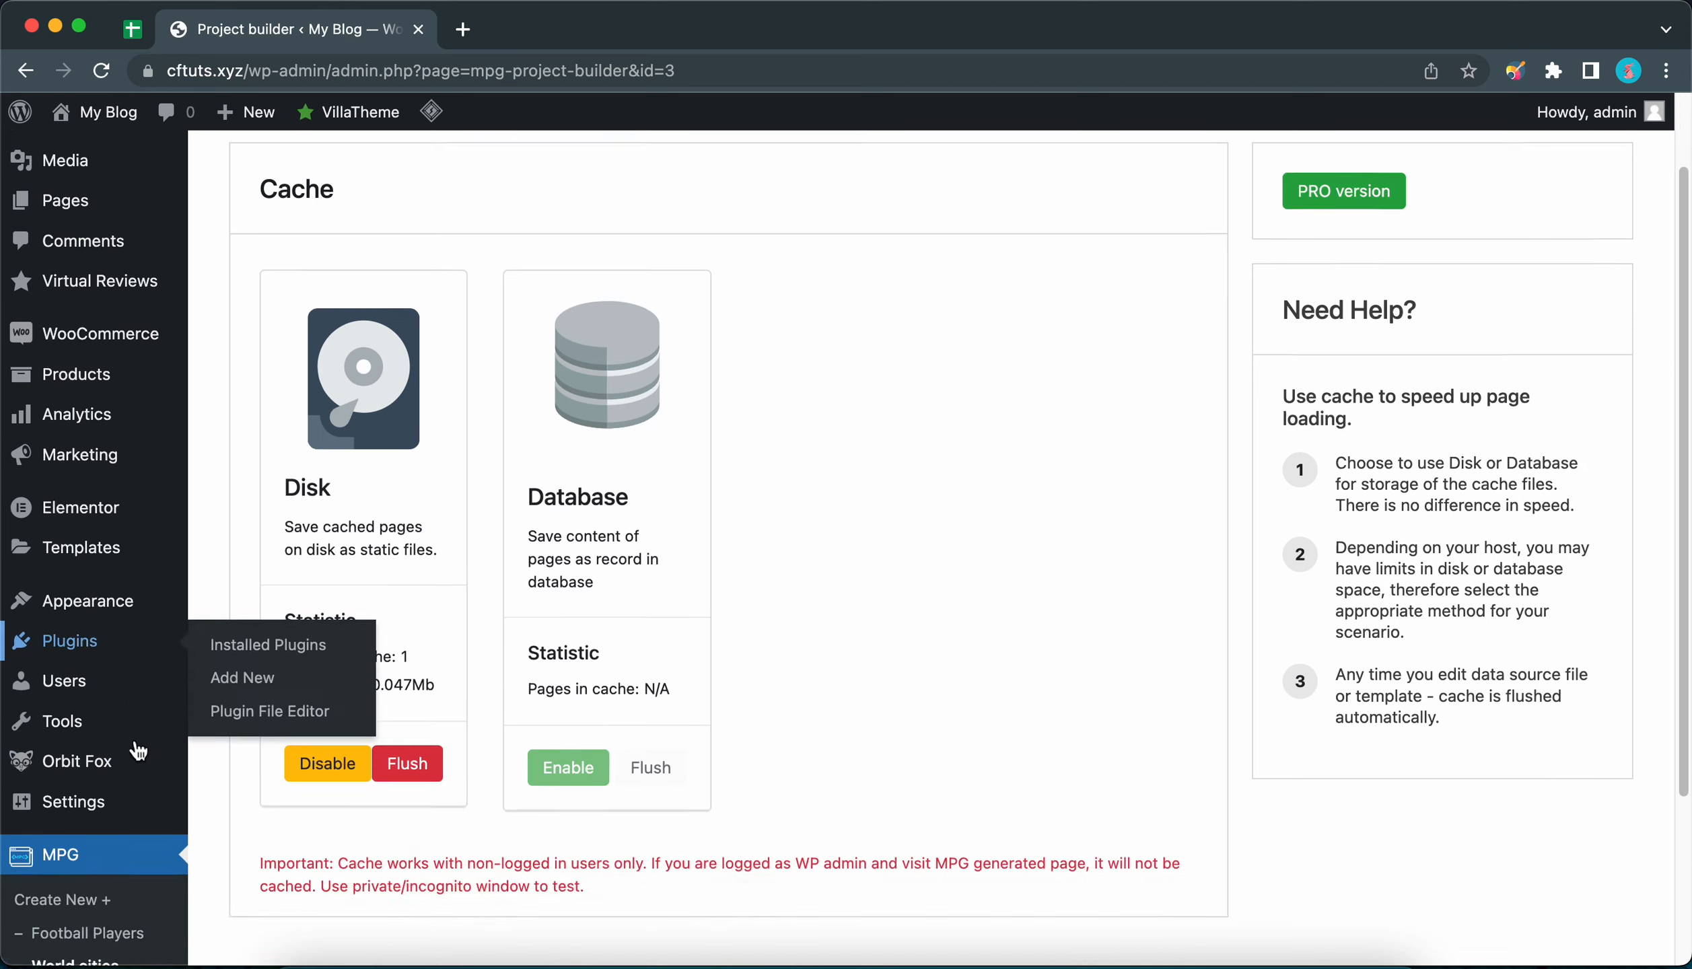
mouse_move(54, 864)
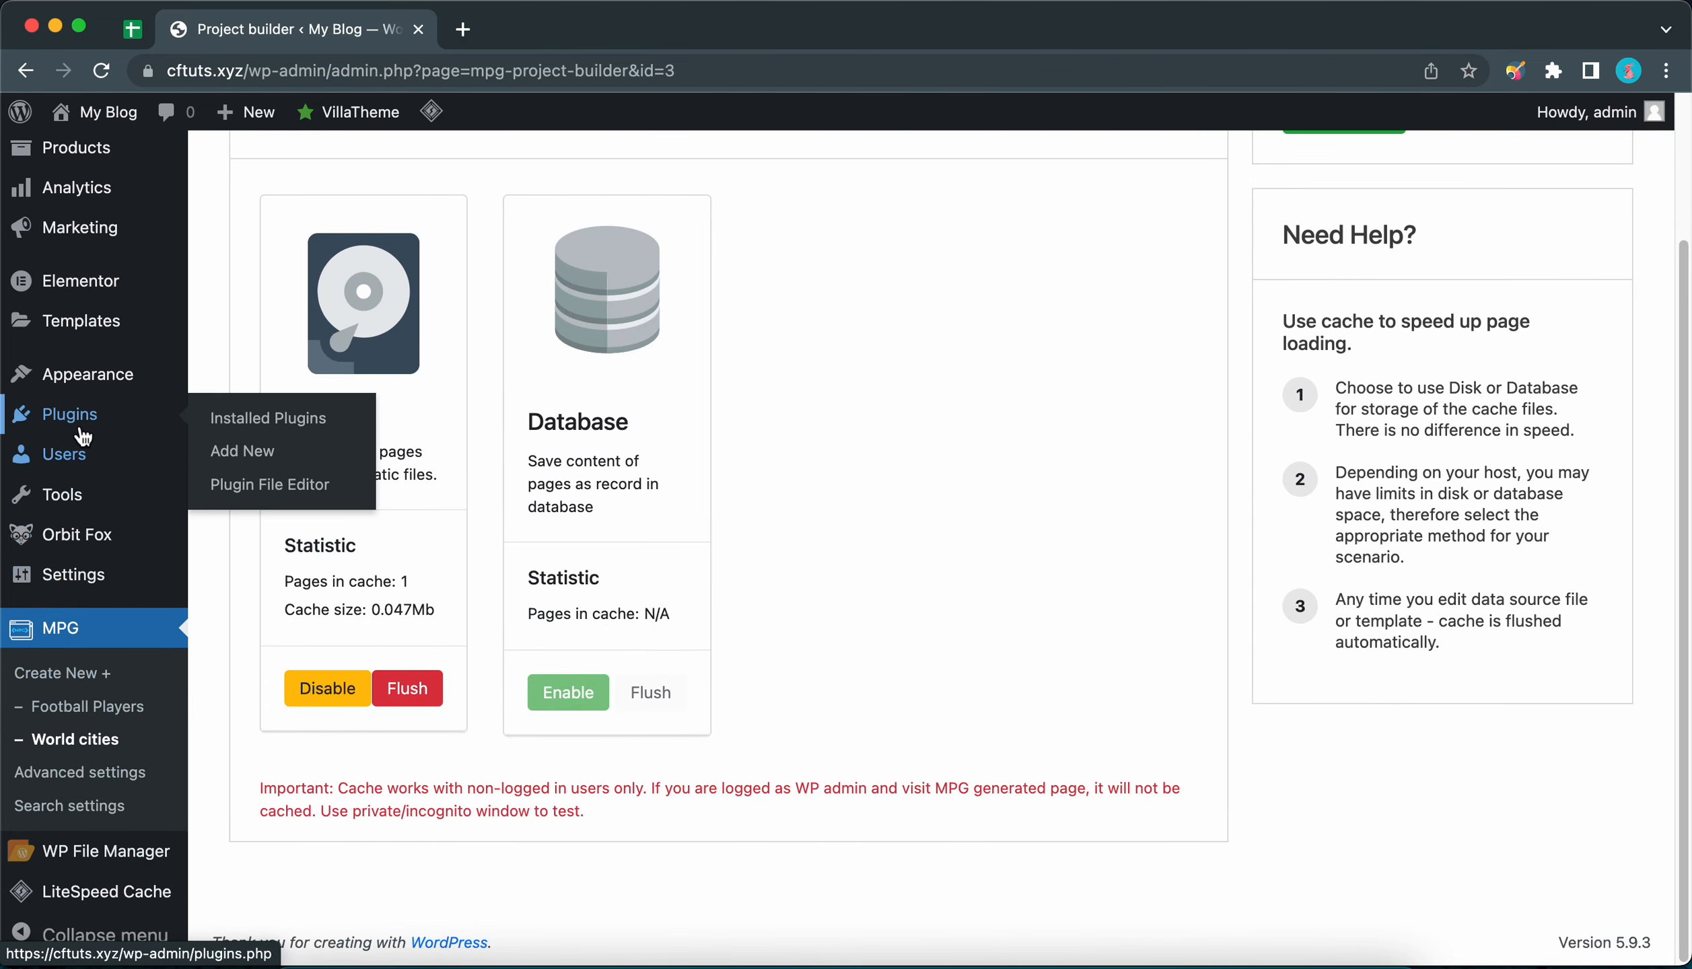
right_click(100, 865)
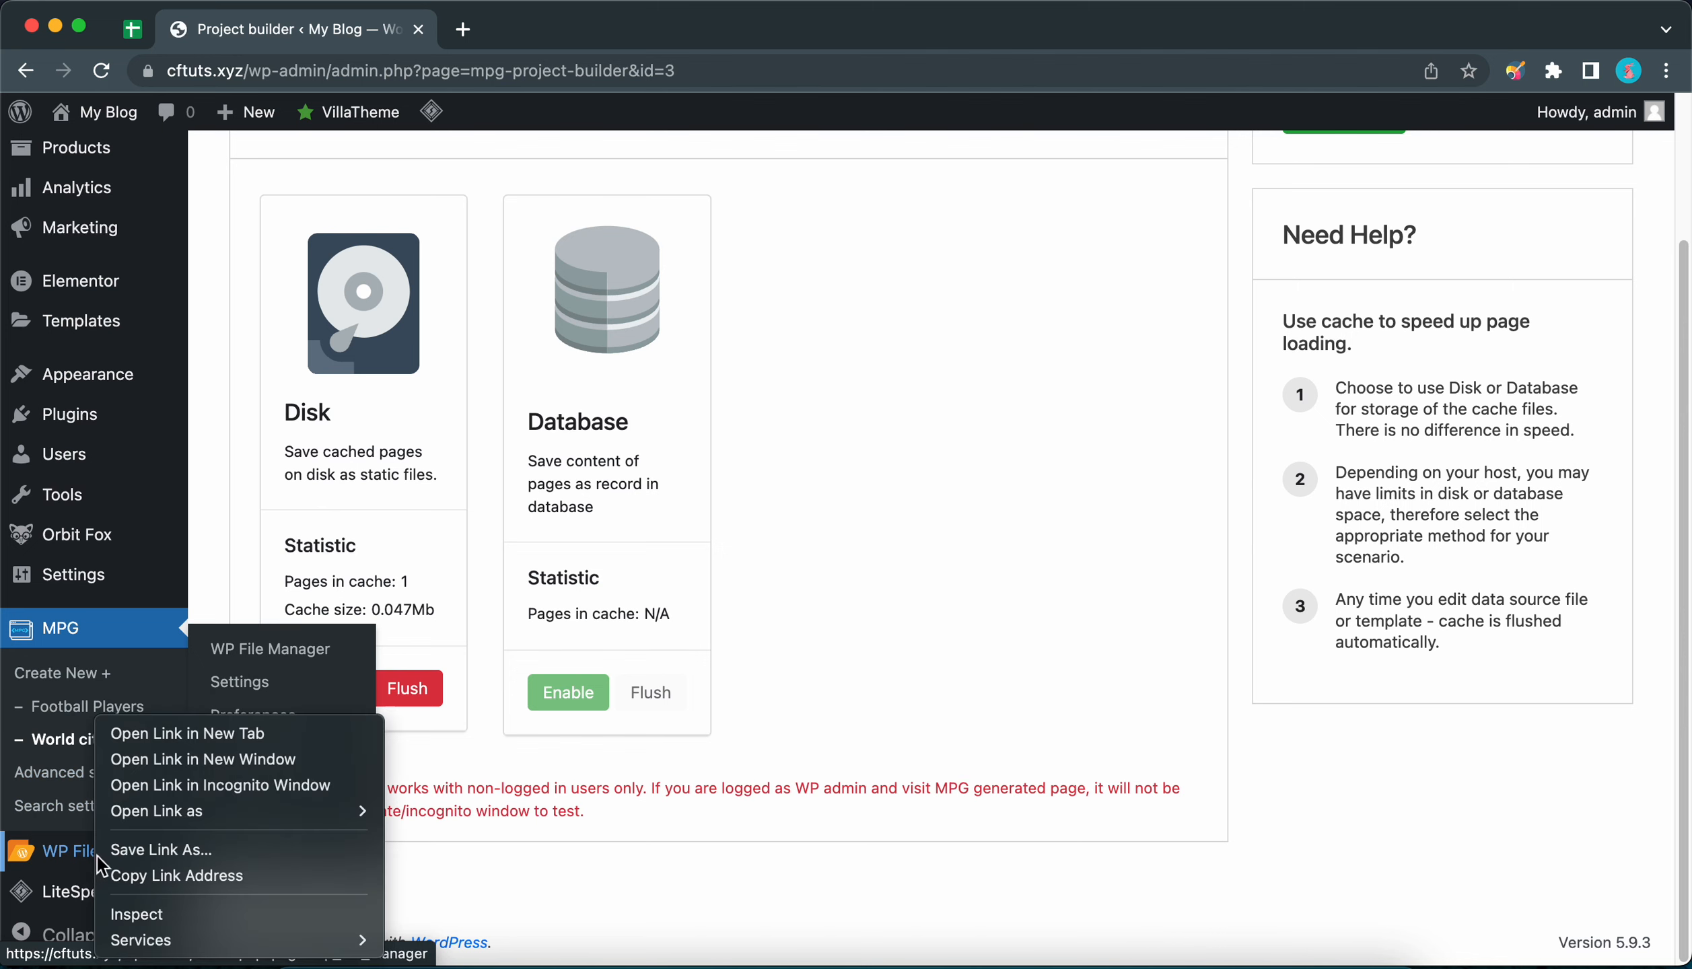
click(191, 731)
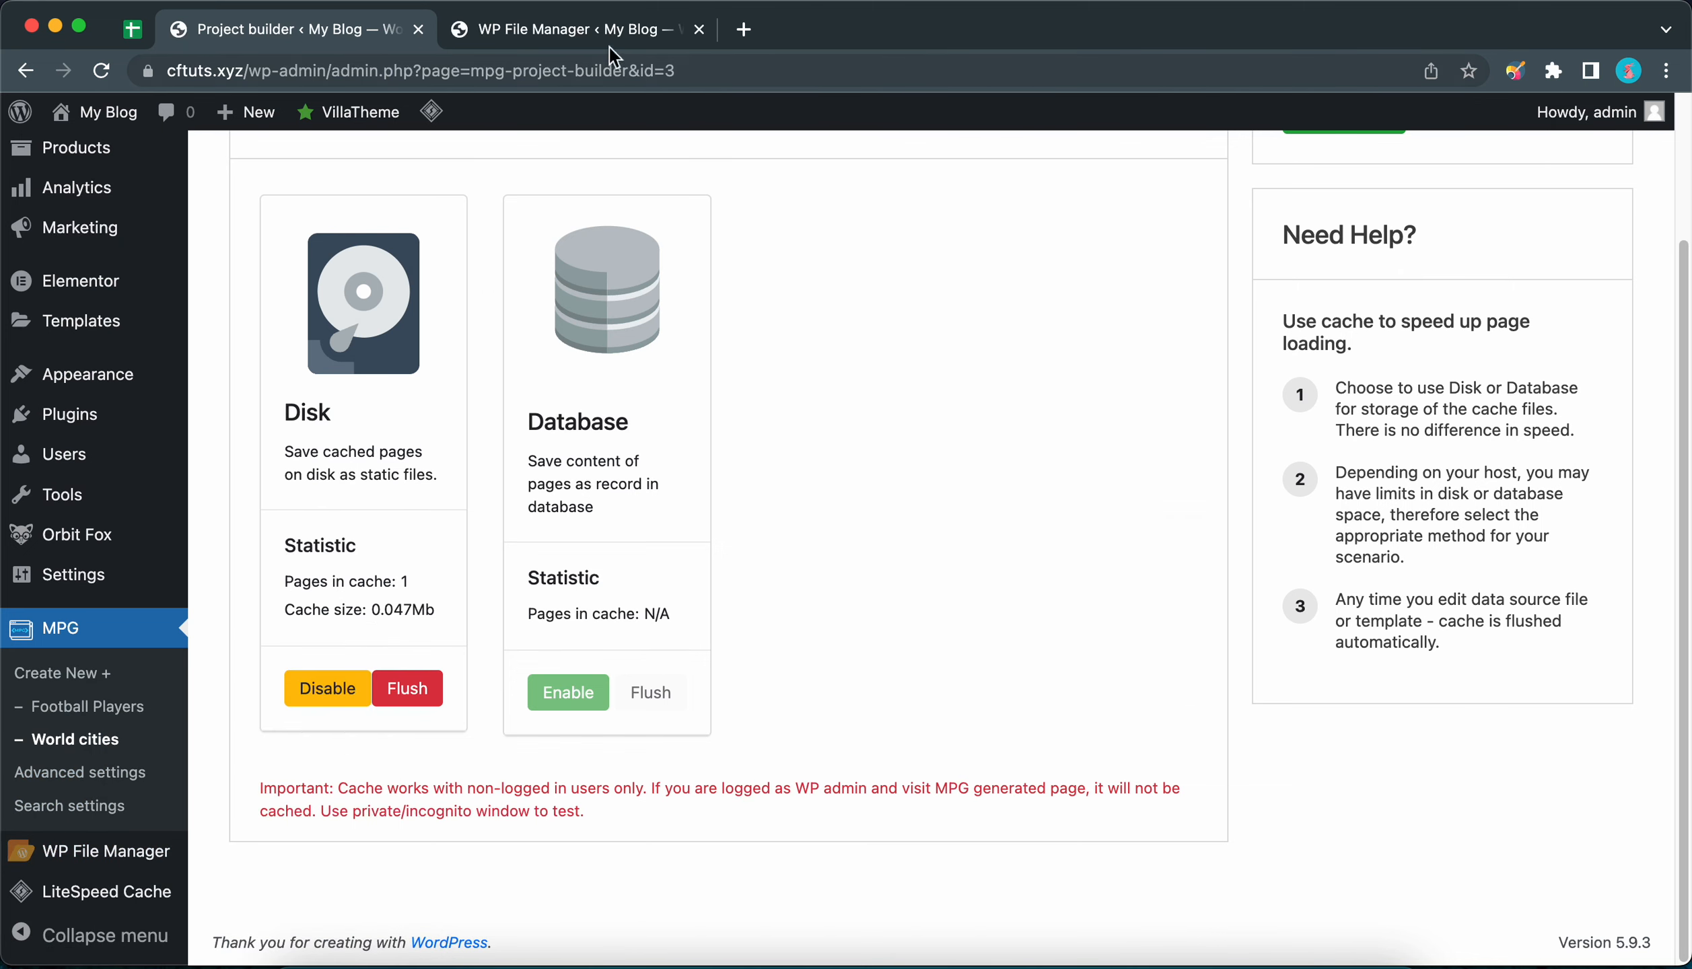
click(609, 46)
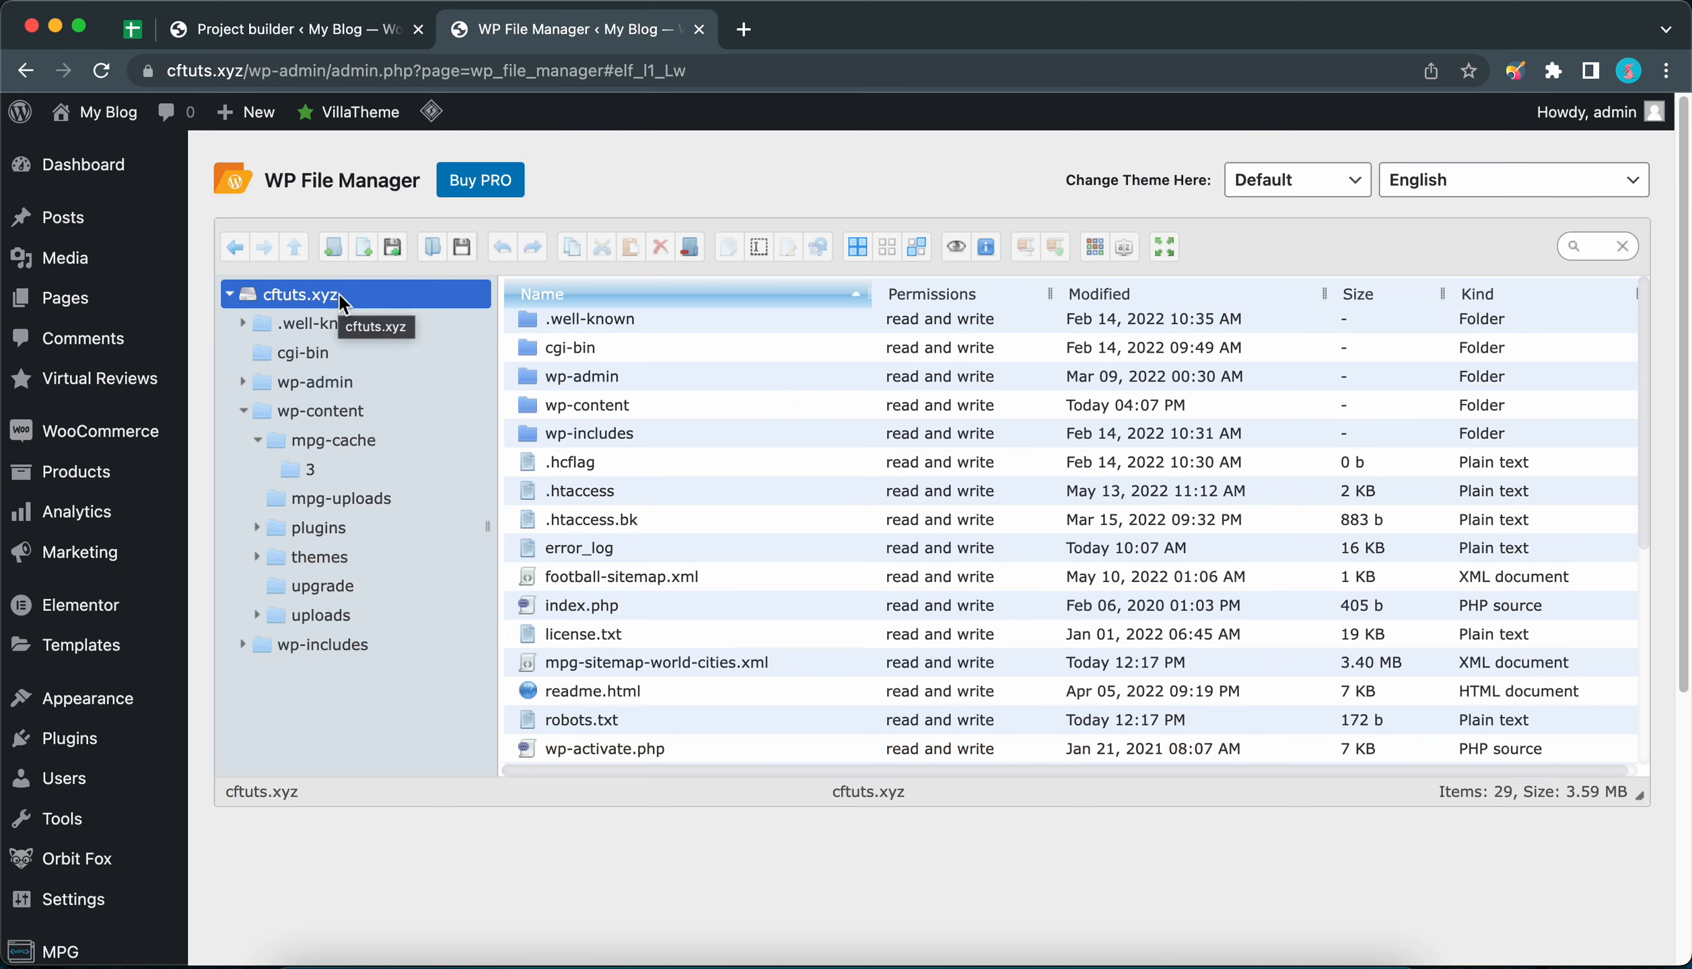
Step: Open the mpg-cache folder inside wp-content
click(570, 398)
double_click(570, 402)
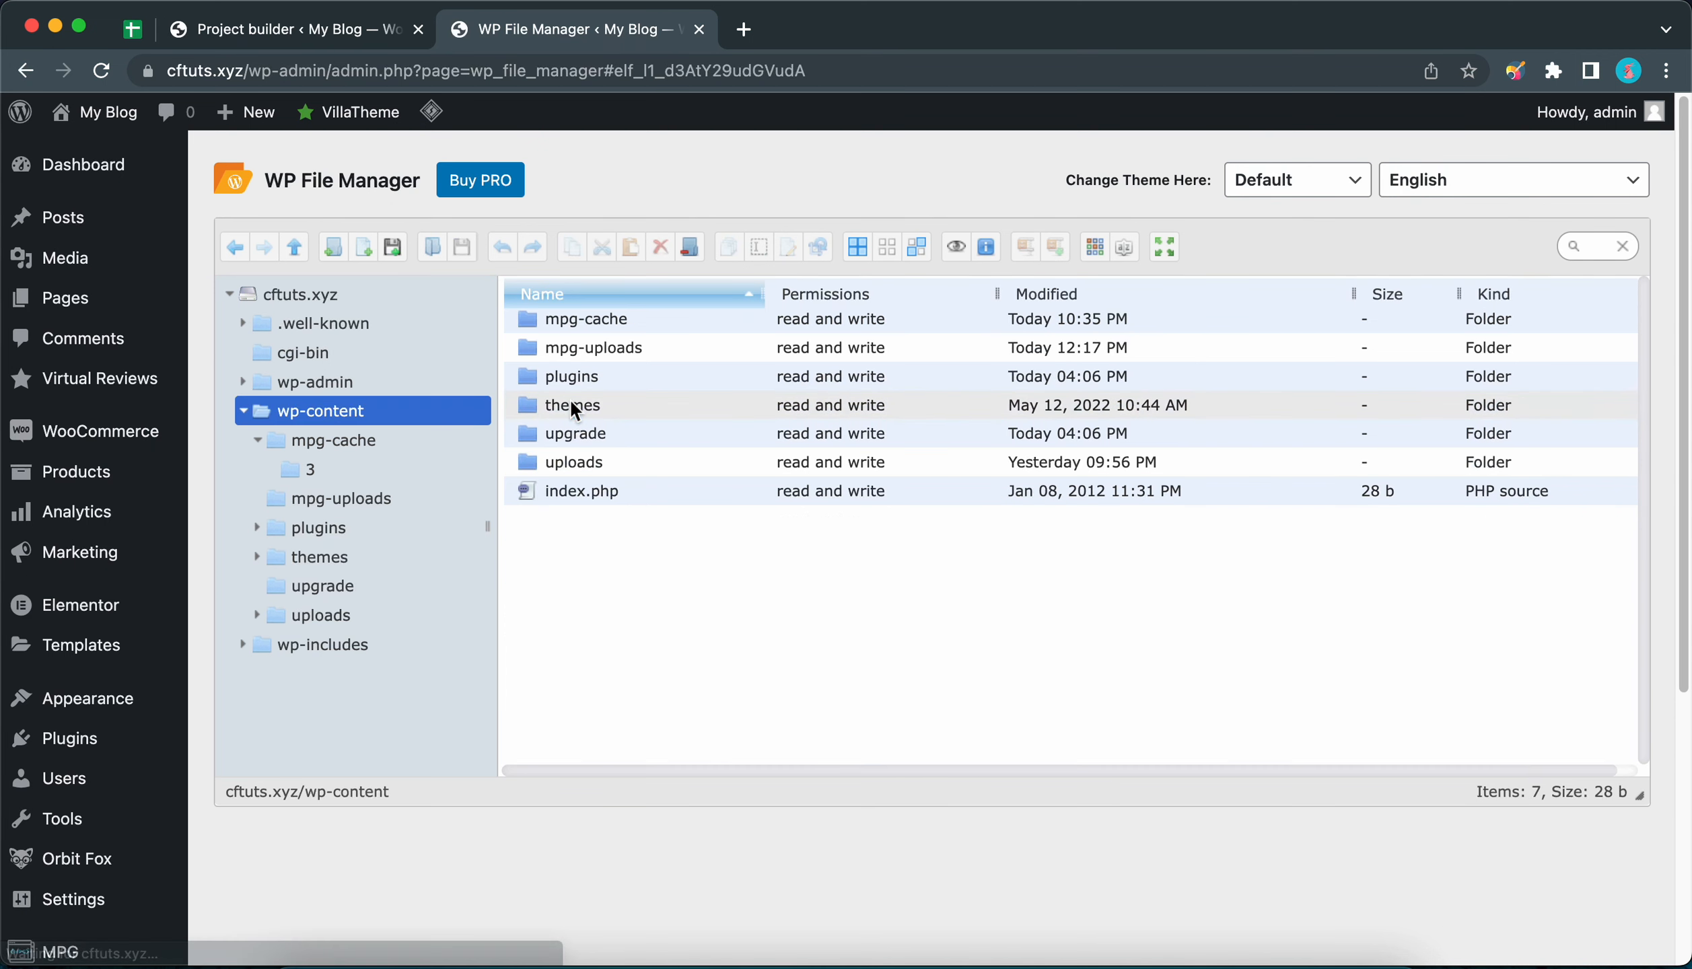
click(599, 319)
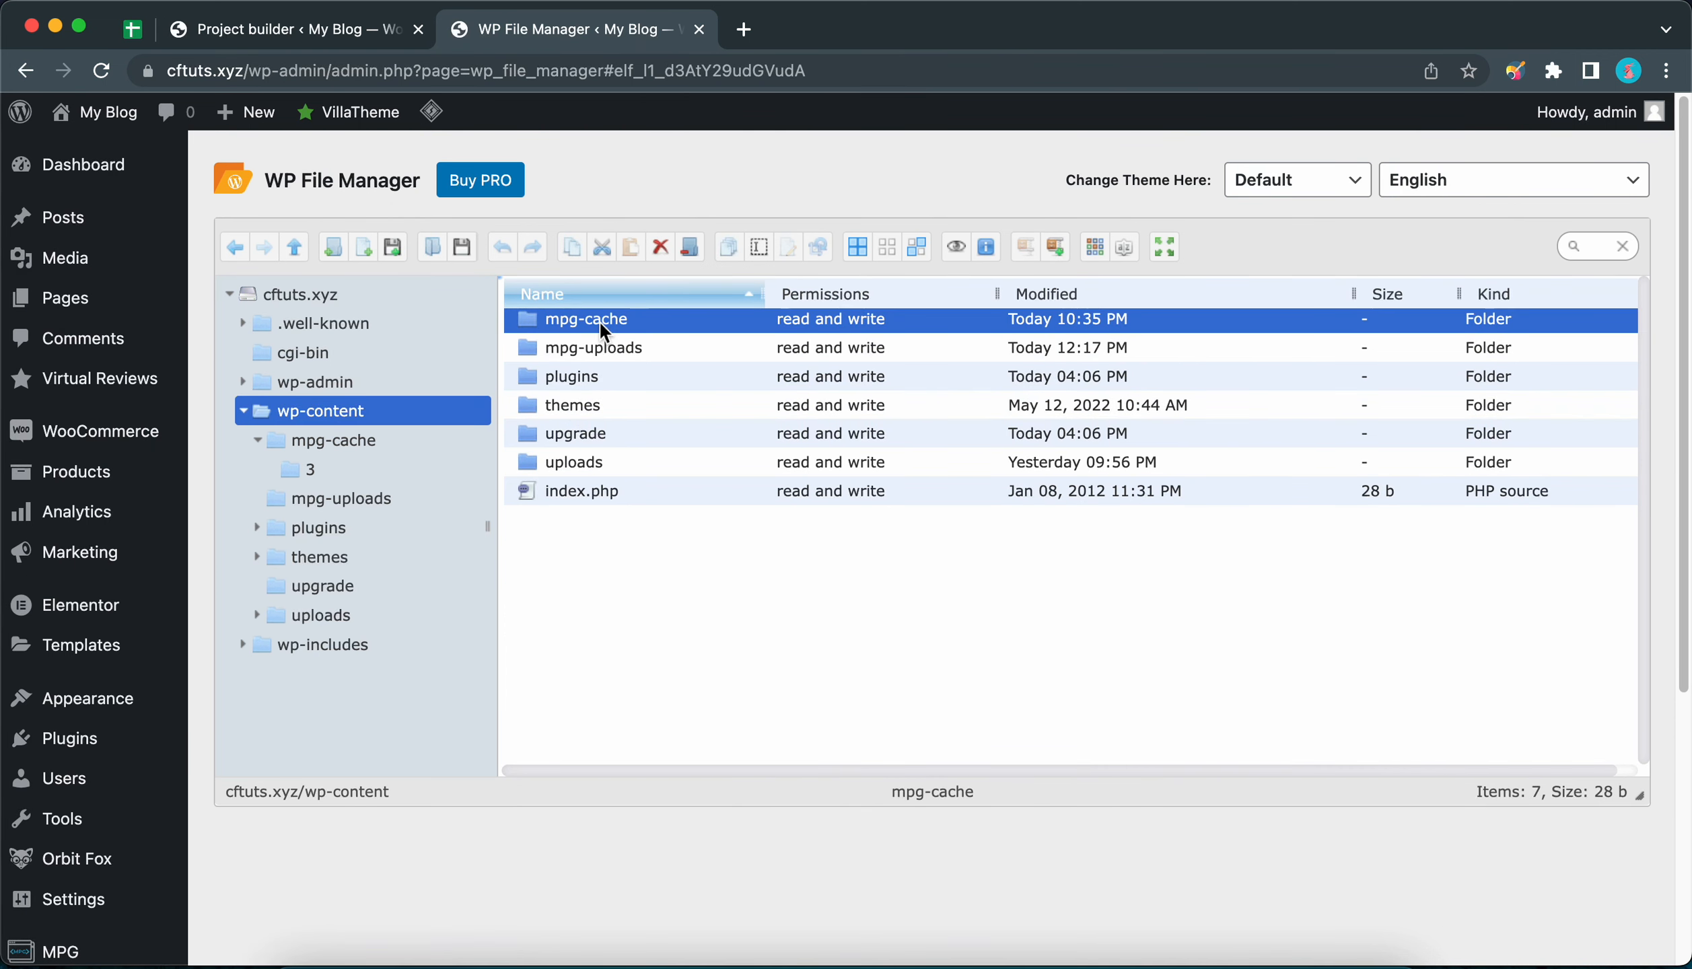
double_click(599, 320)
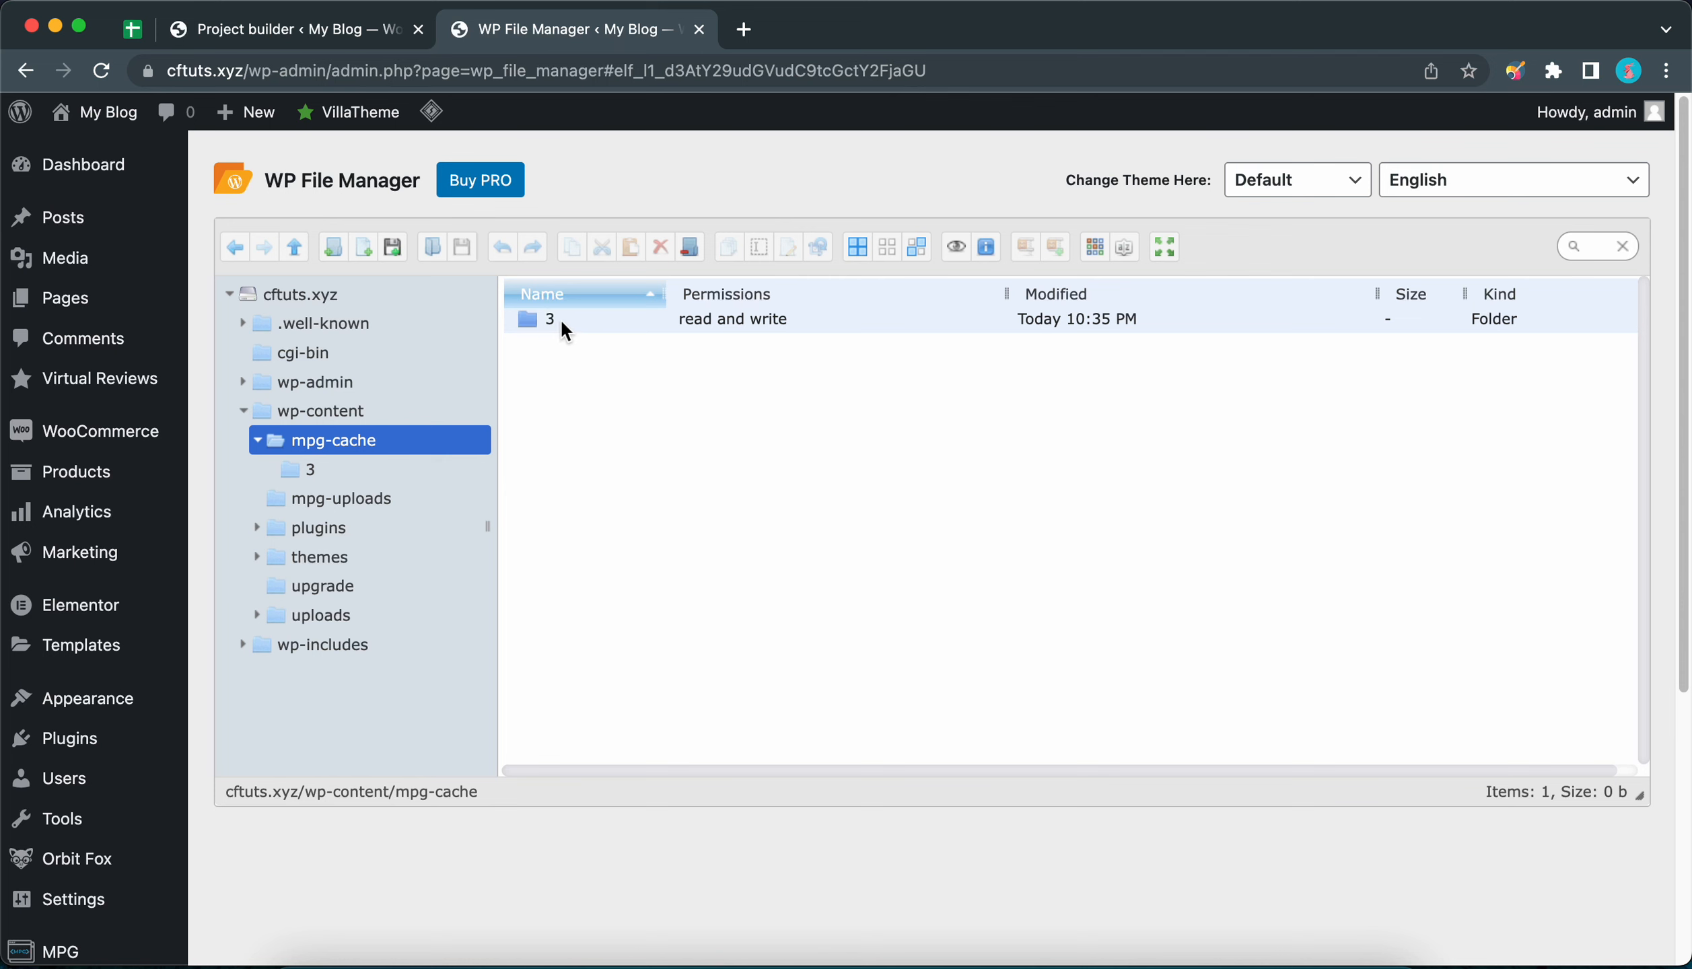
Step: Check the World cities project ID in the project builder and open the matching folder 3 inside mpg-cache
click(382, 34)
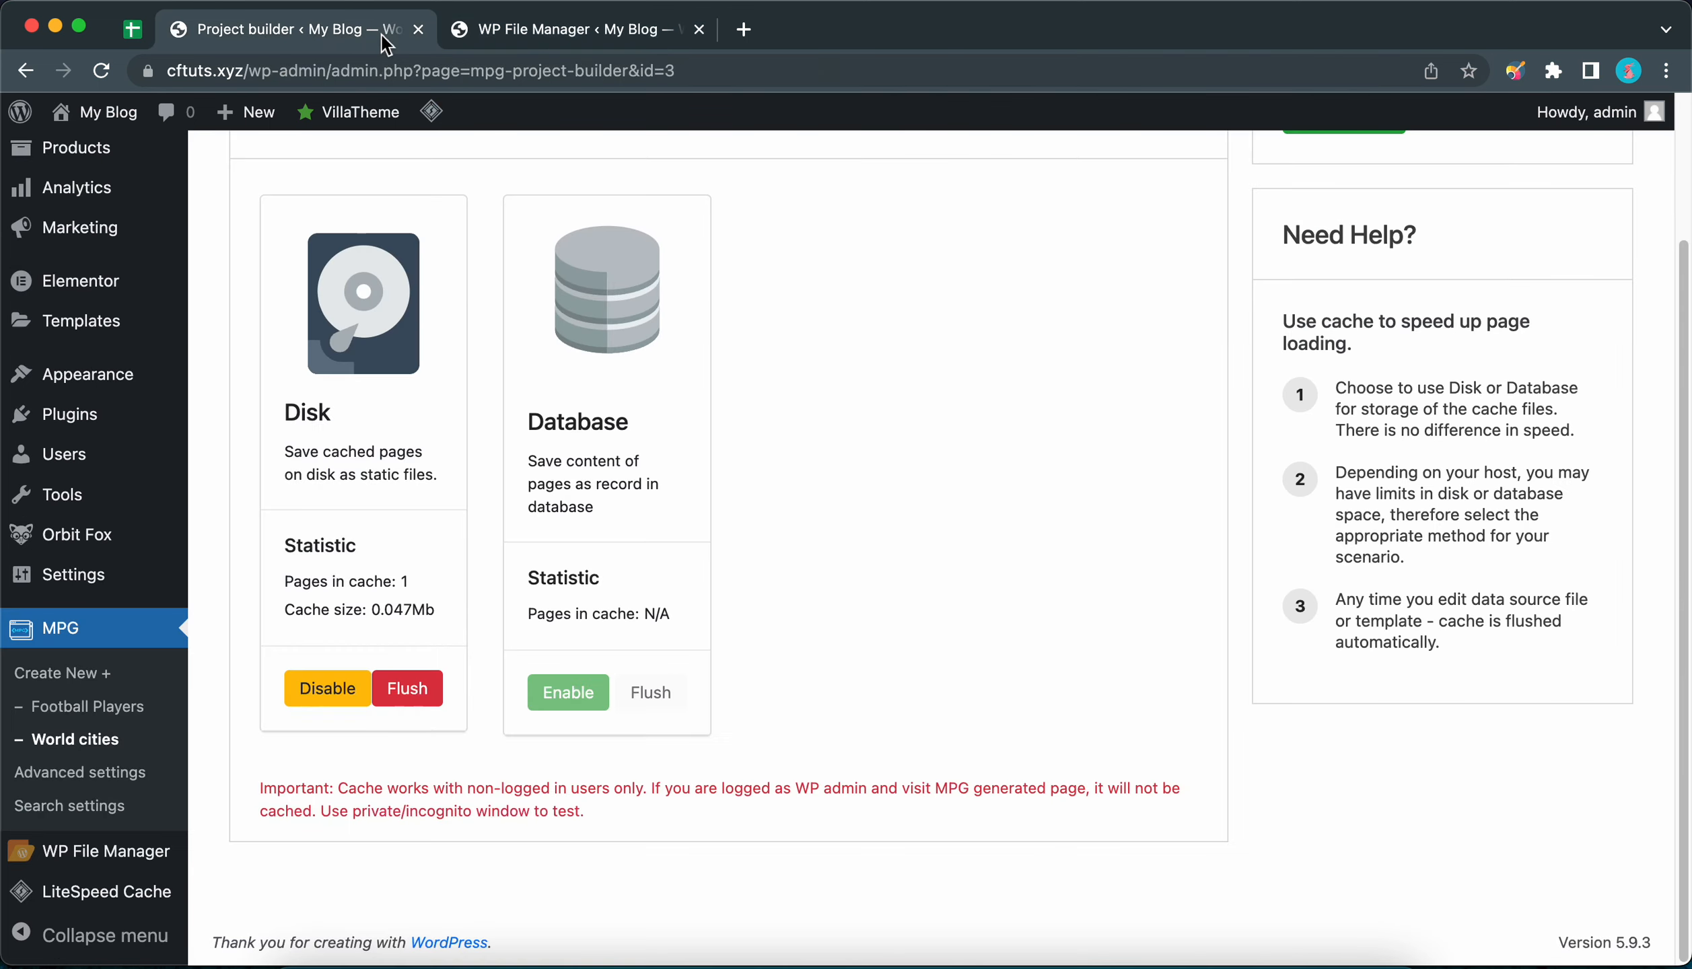
scroll(808, 354, up, 5)
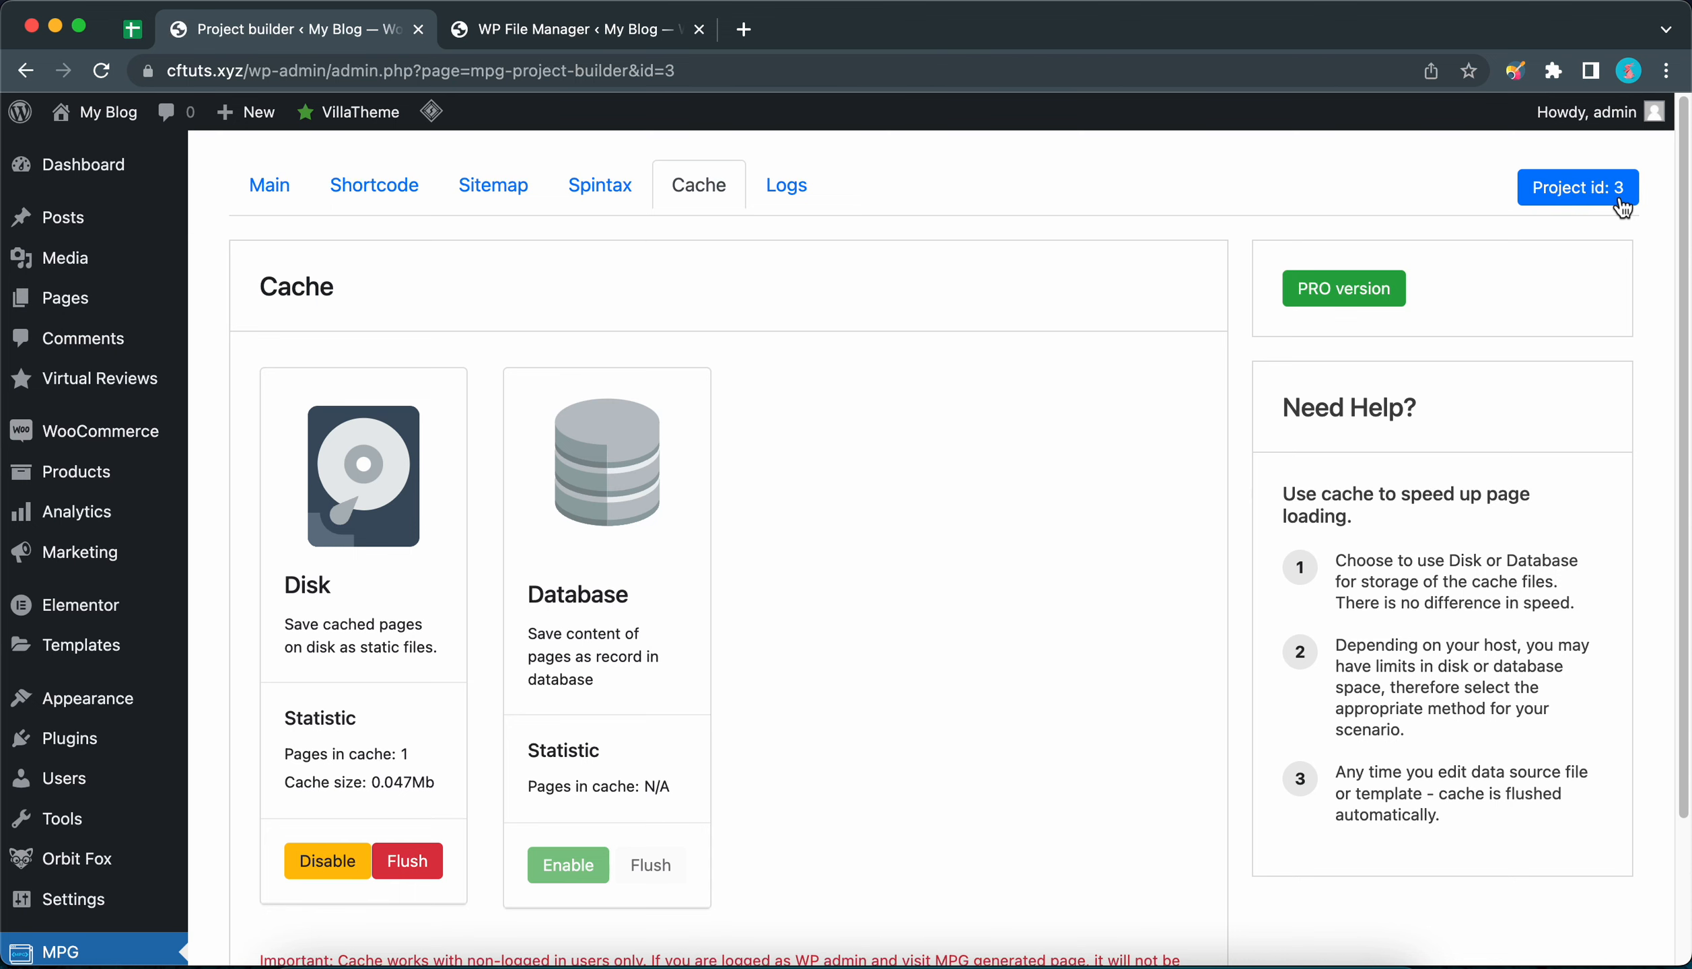
click(547, 21)
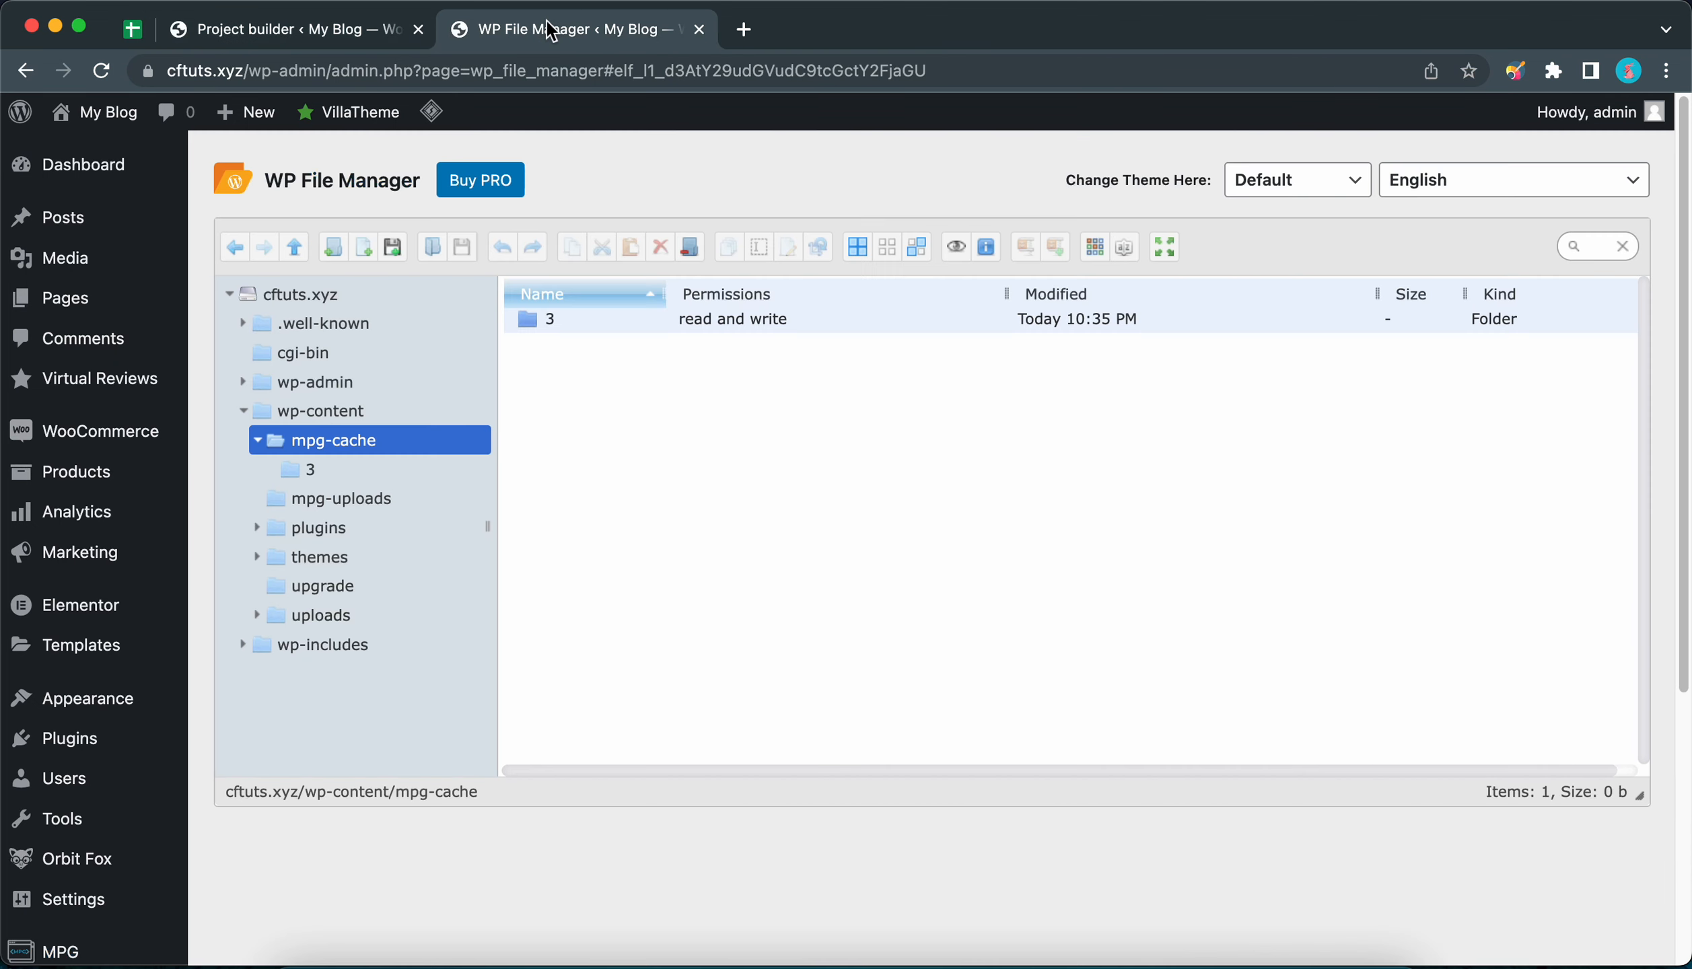
click(614, 326)
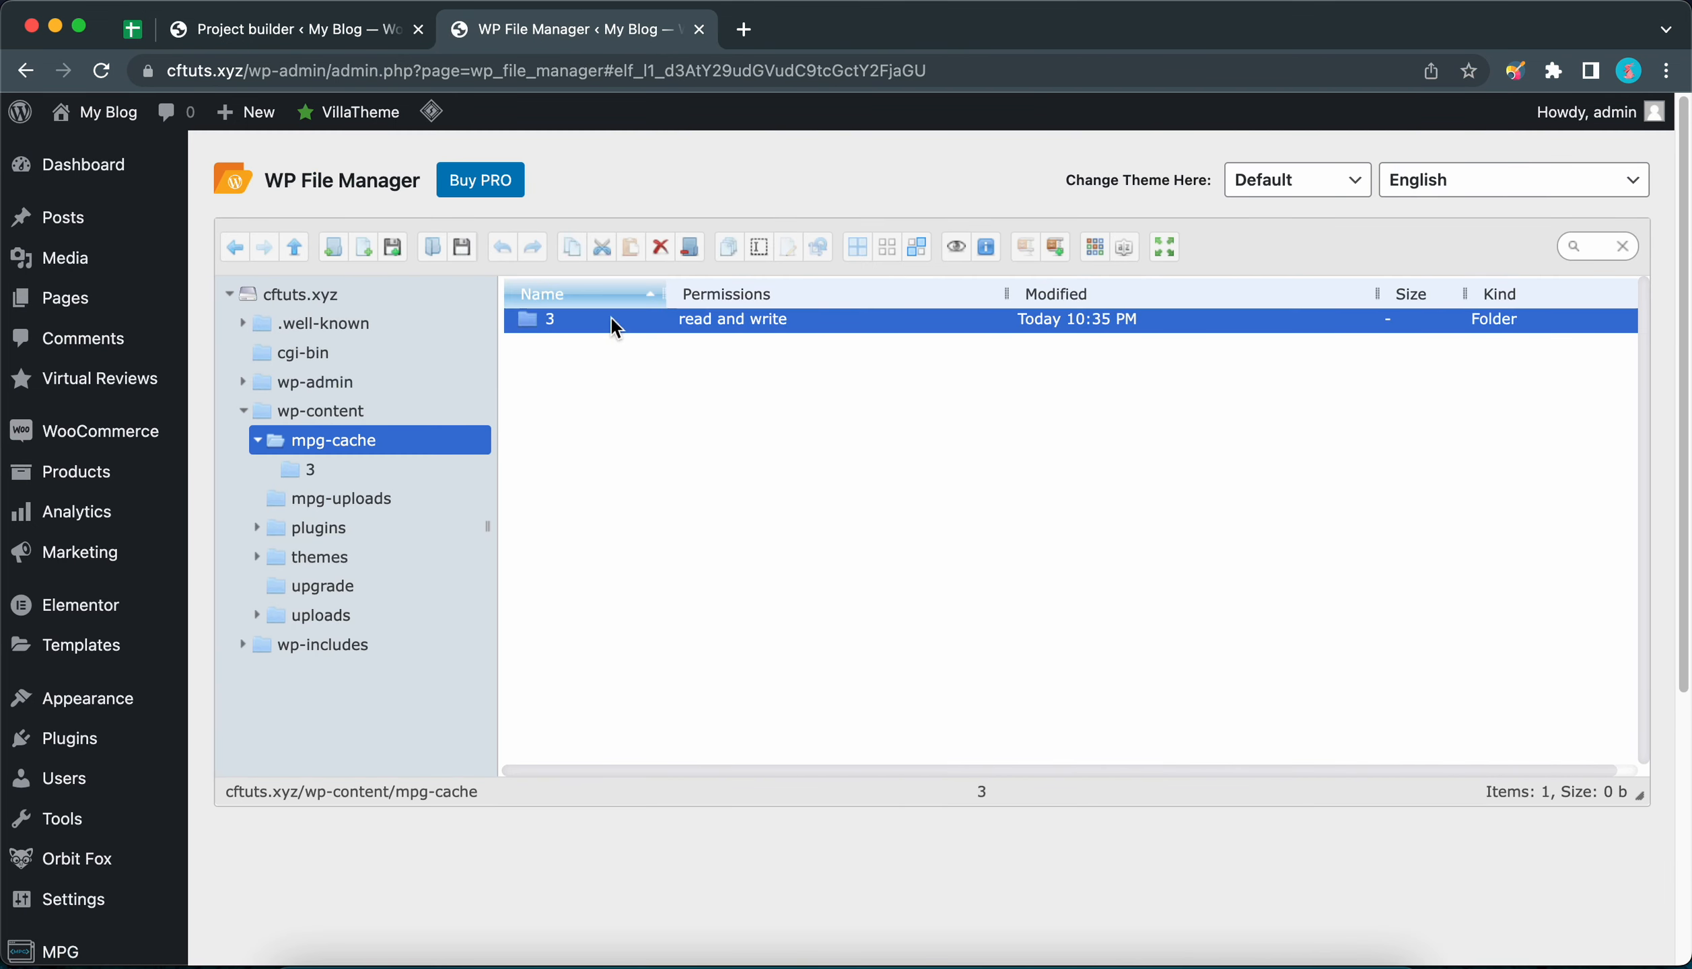
double_click(614, 326)
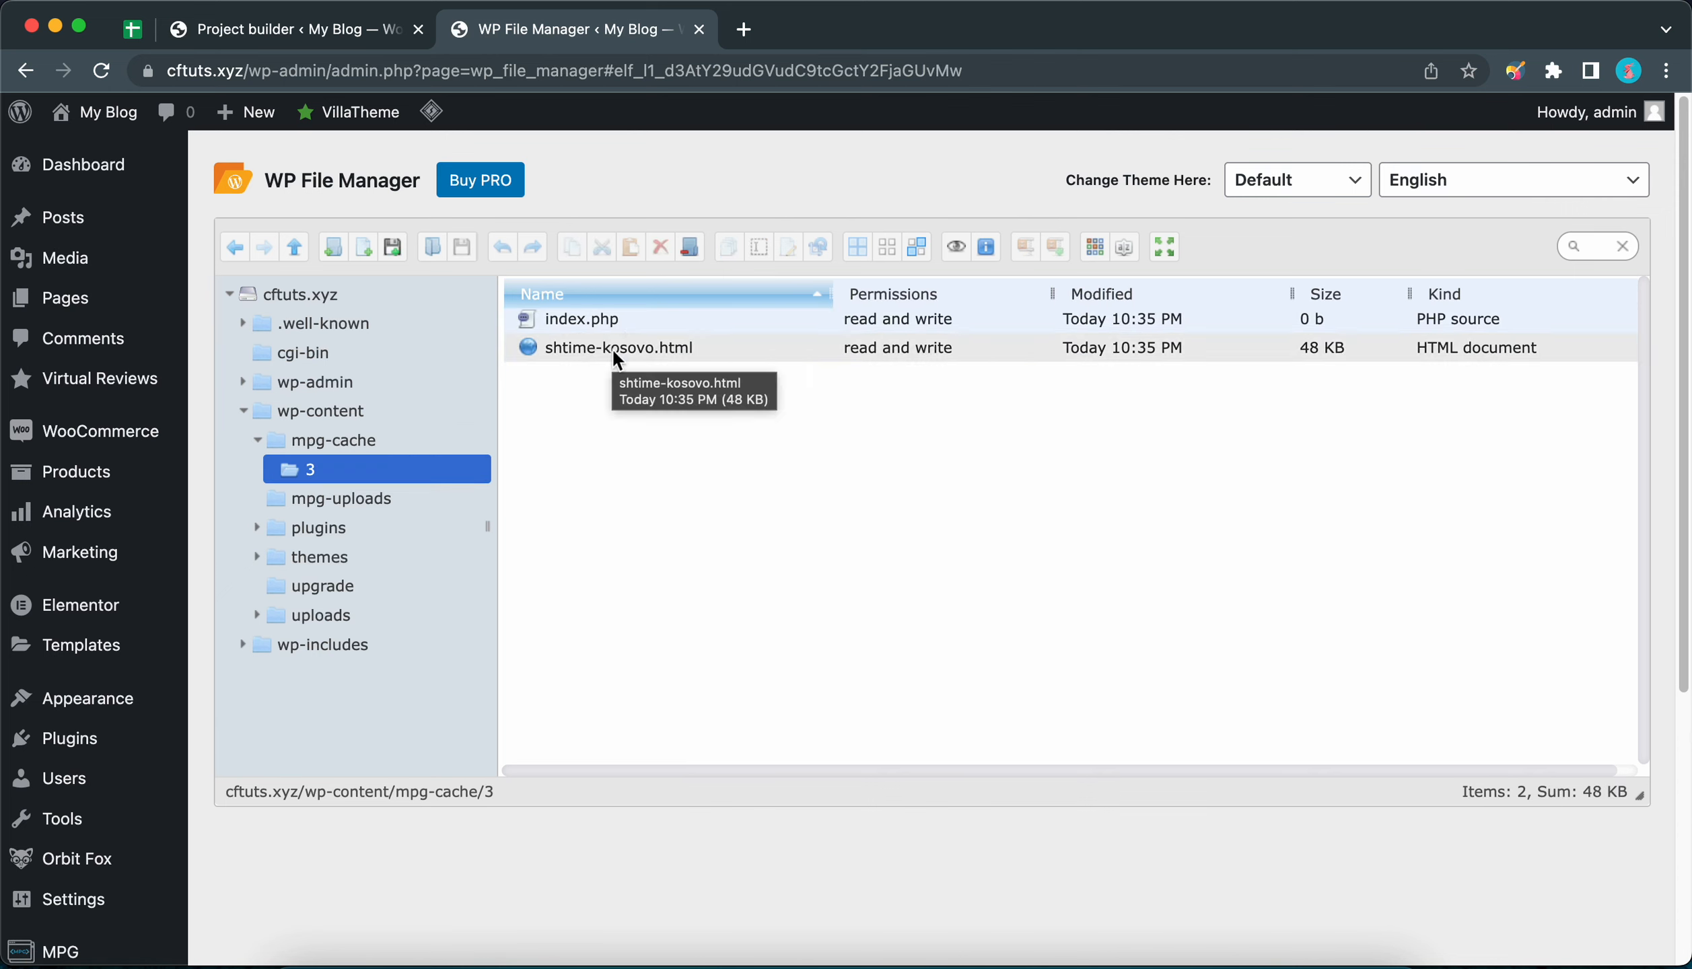
Step: Return to the project builder and flush the World cities project's disk cache, confirming the action
click(375, 31)
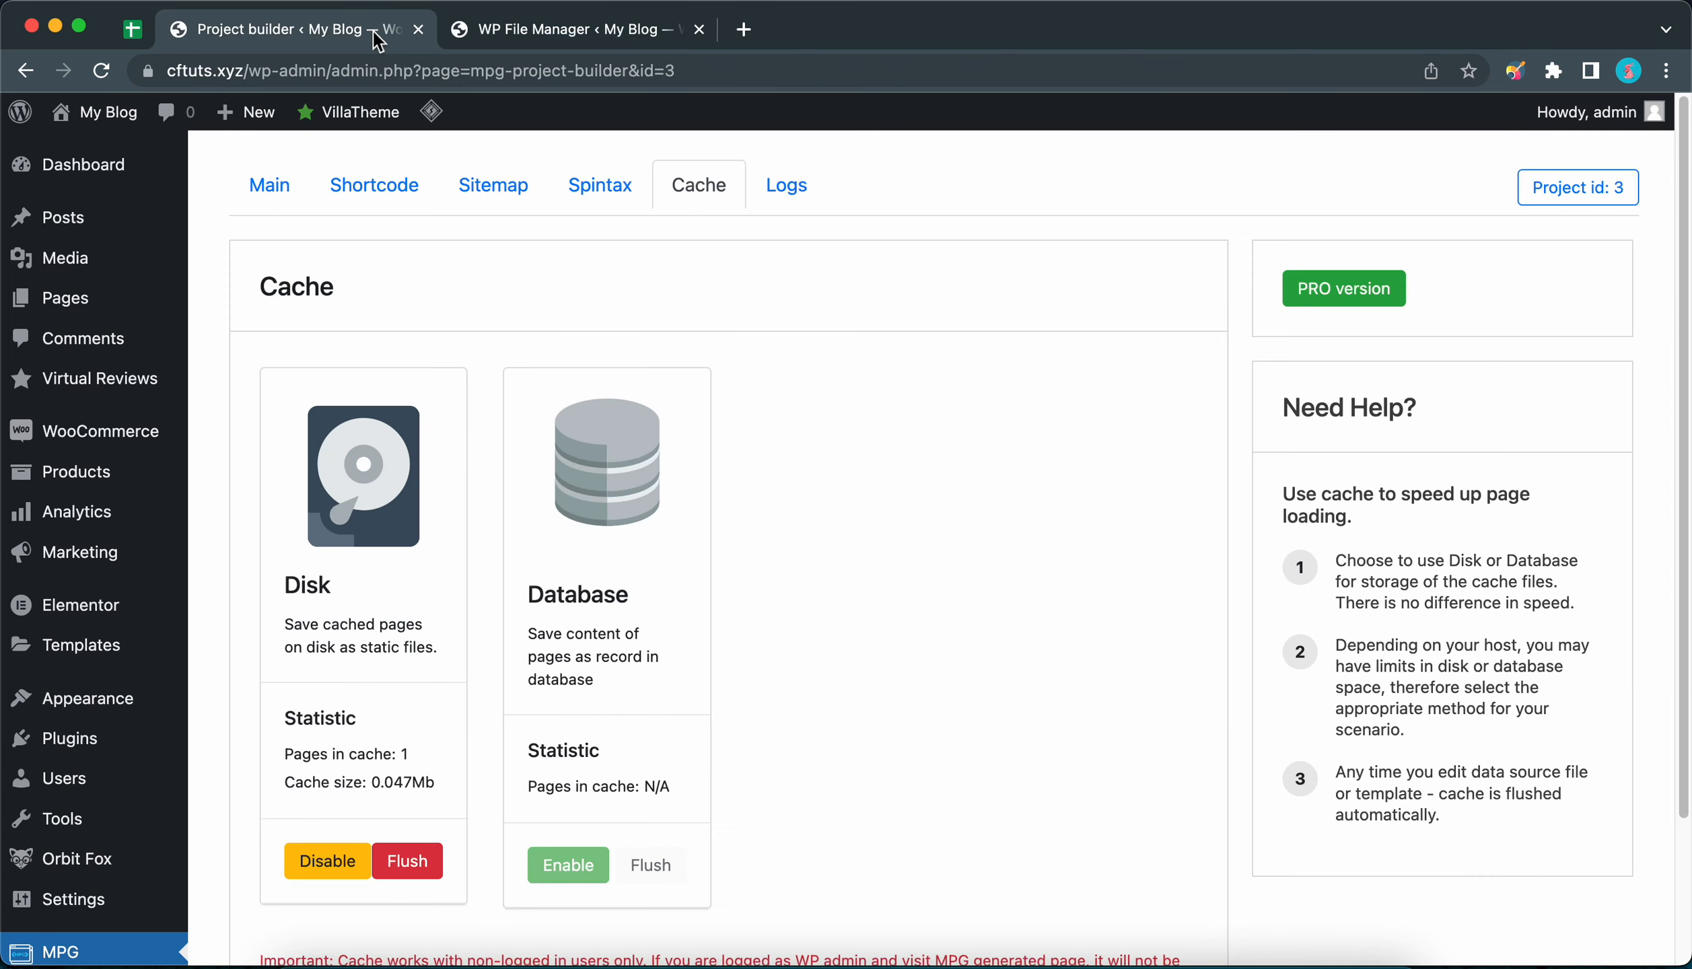
click(407, 861)
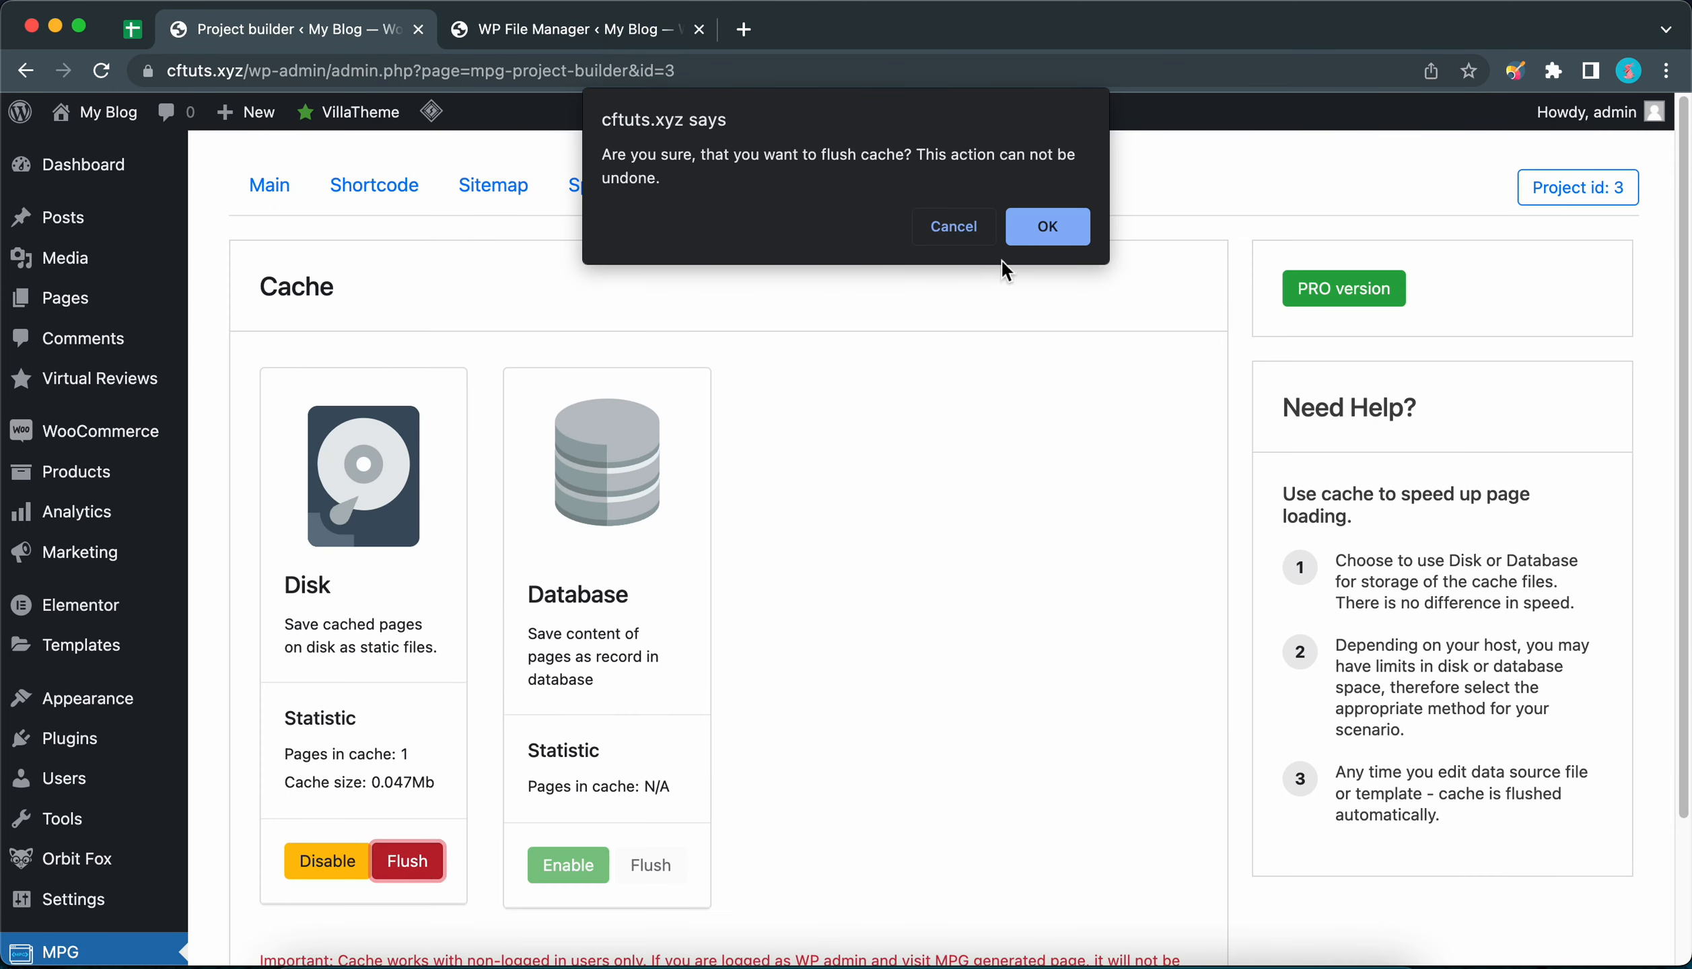
click(1037, 229)
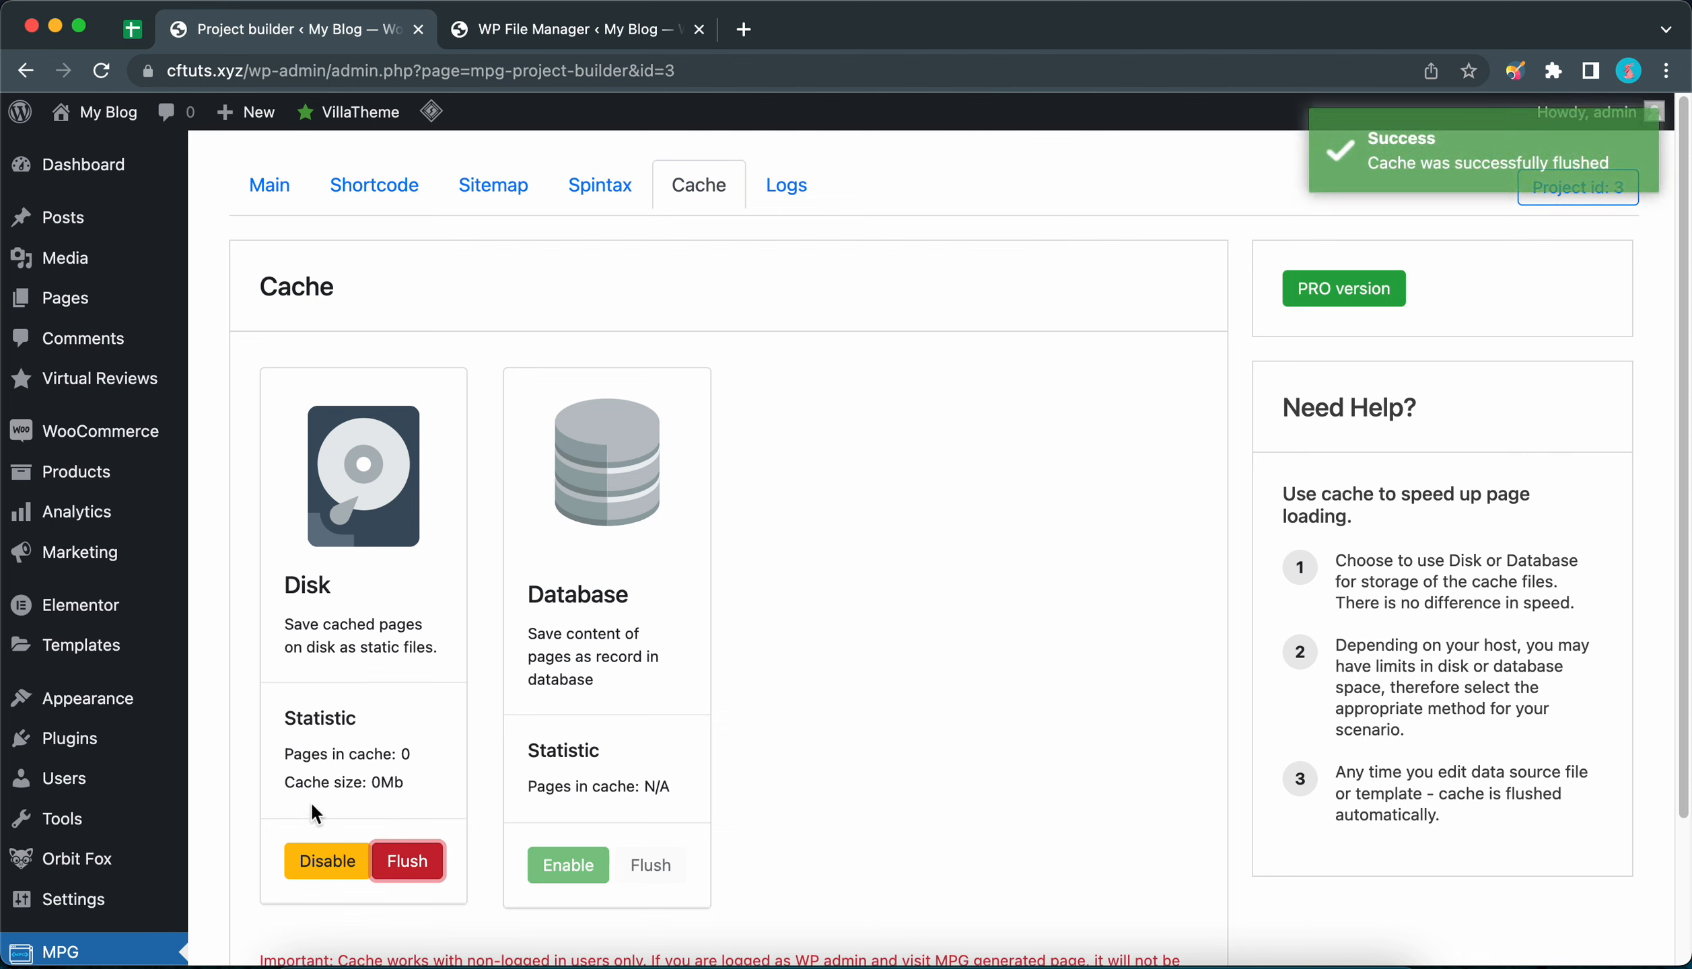
Step: Switch to WP File Manager and recheck the mpg-cache folder's contents, dismissing any error dialog
click(553, 34)
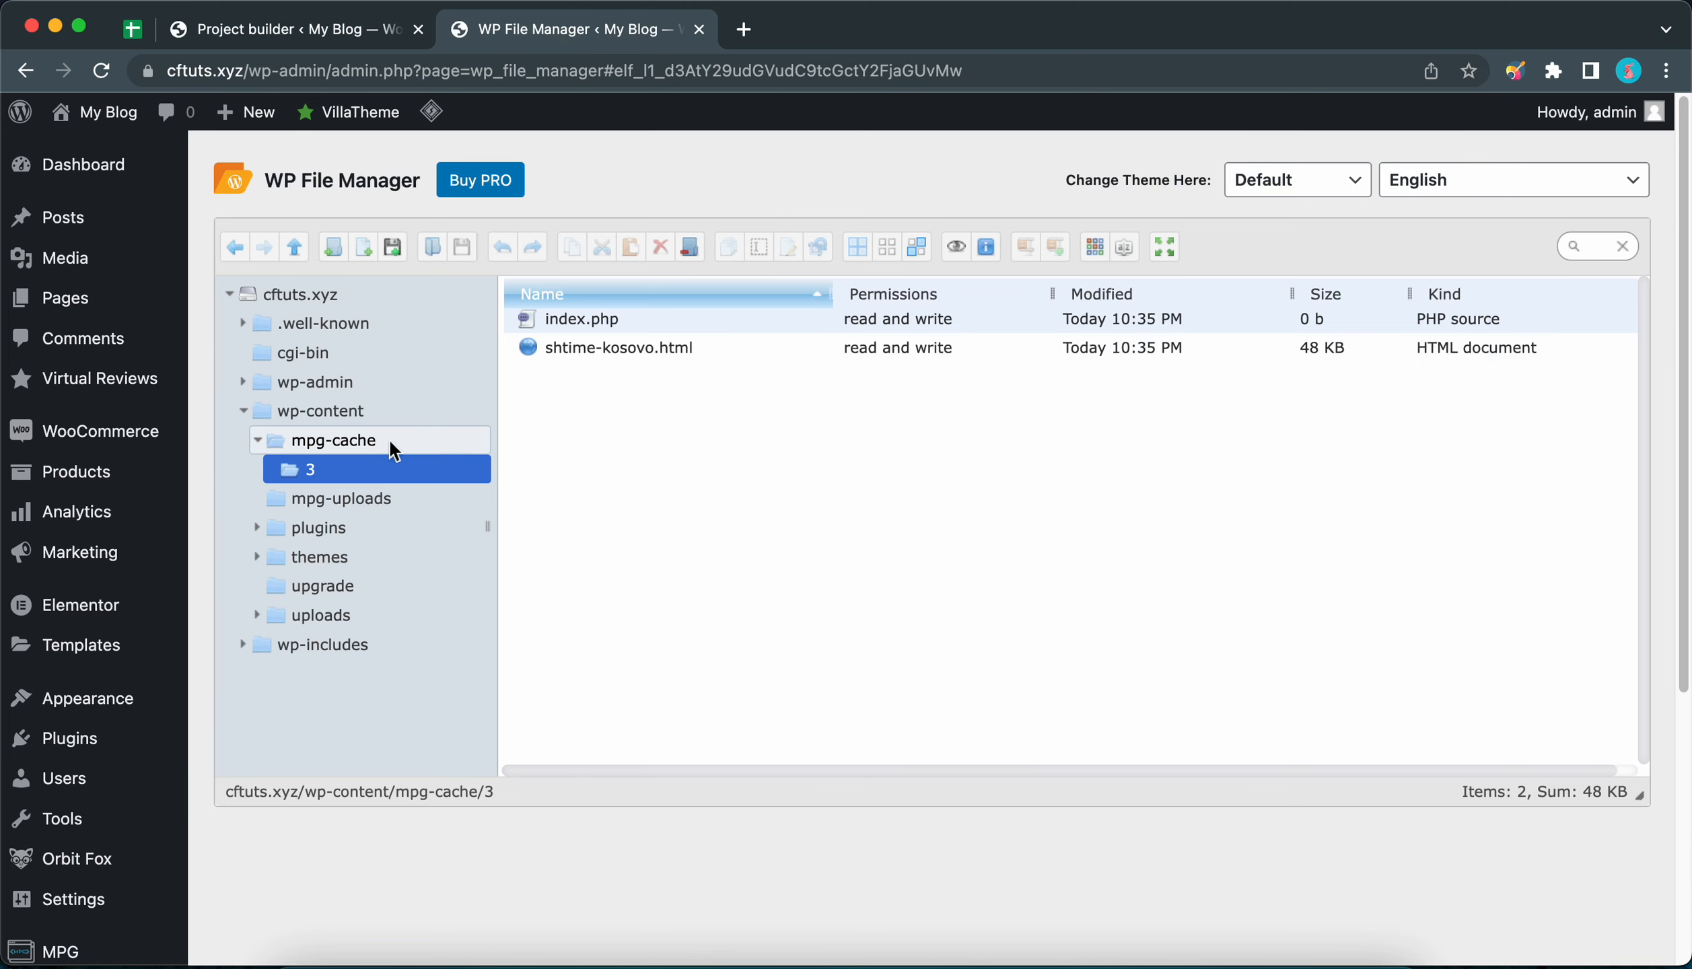
click(349, 444)
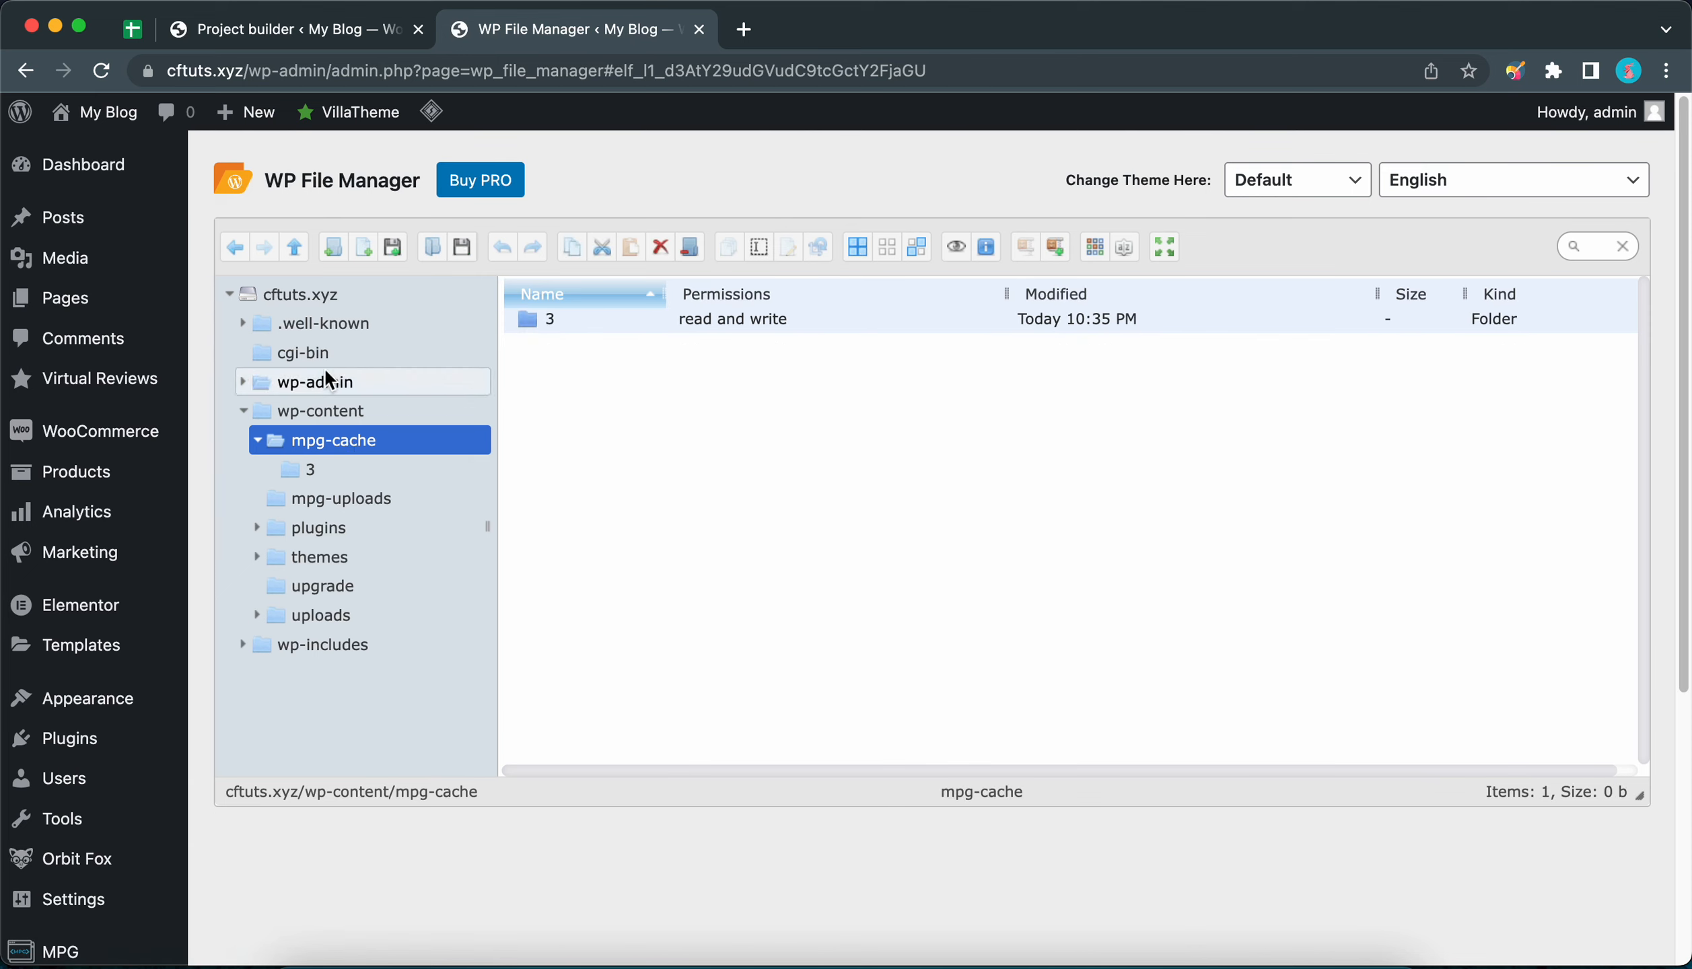
click(236, 248)
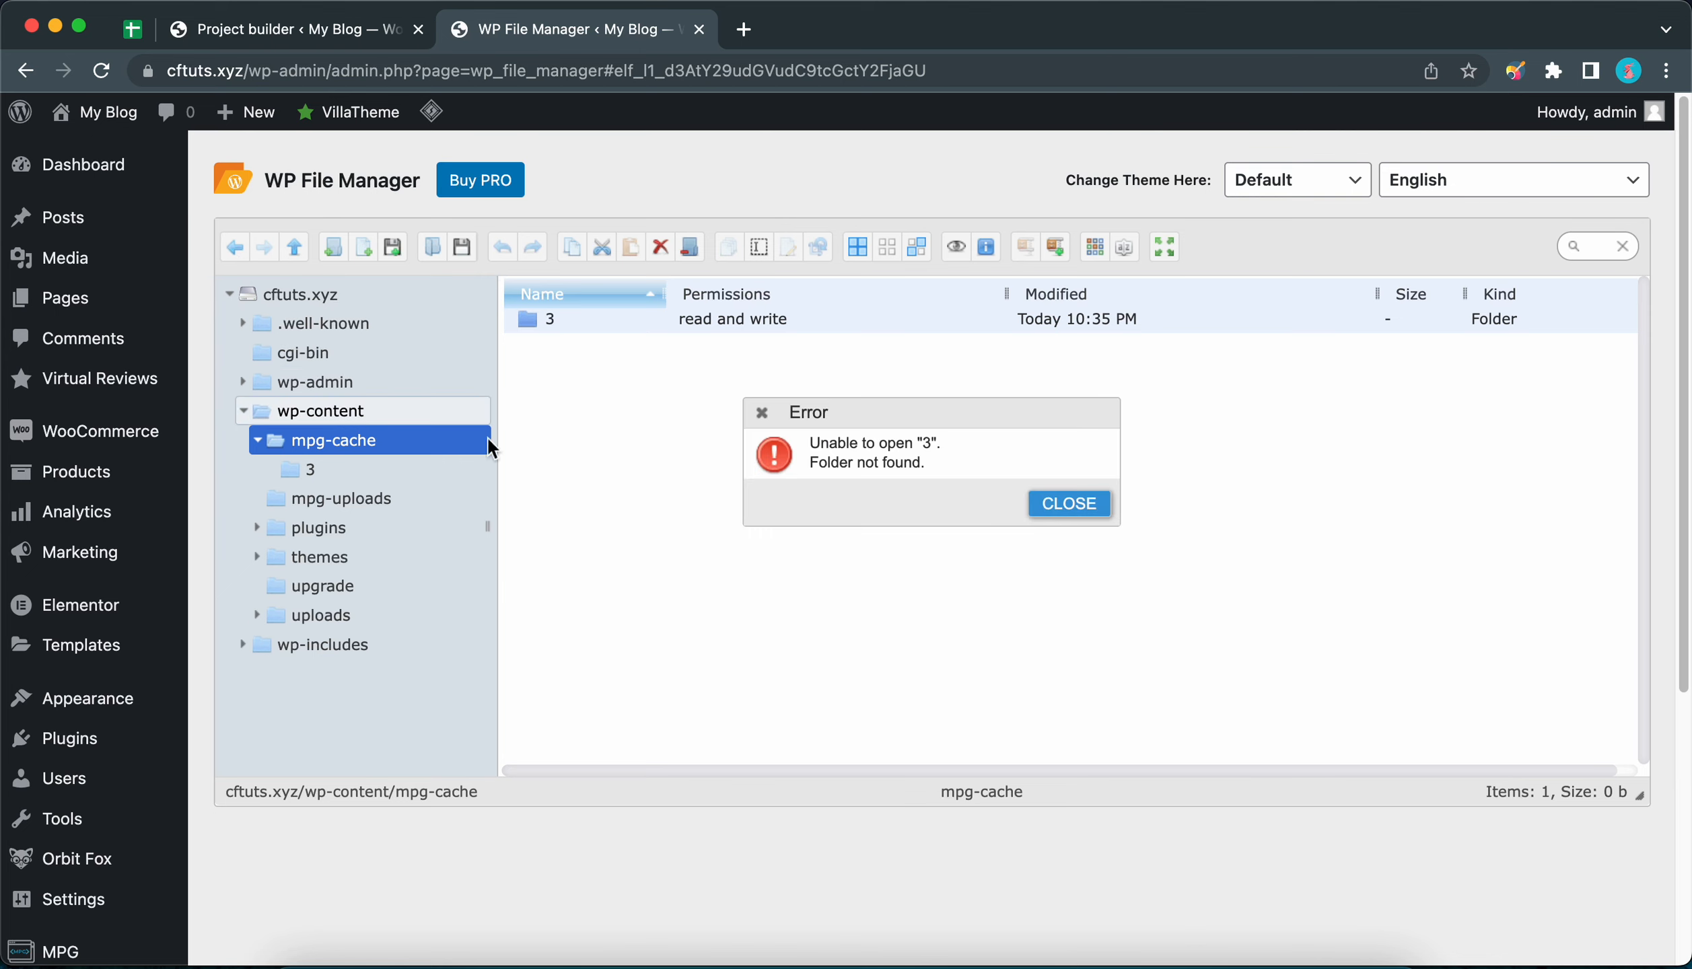
click(1038, 503)
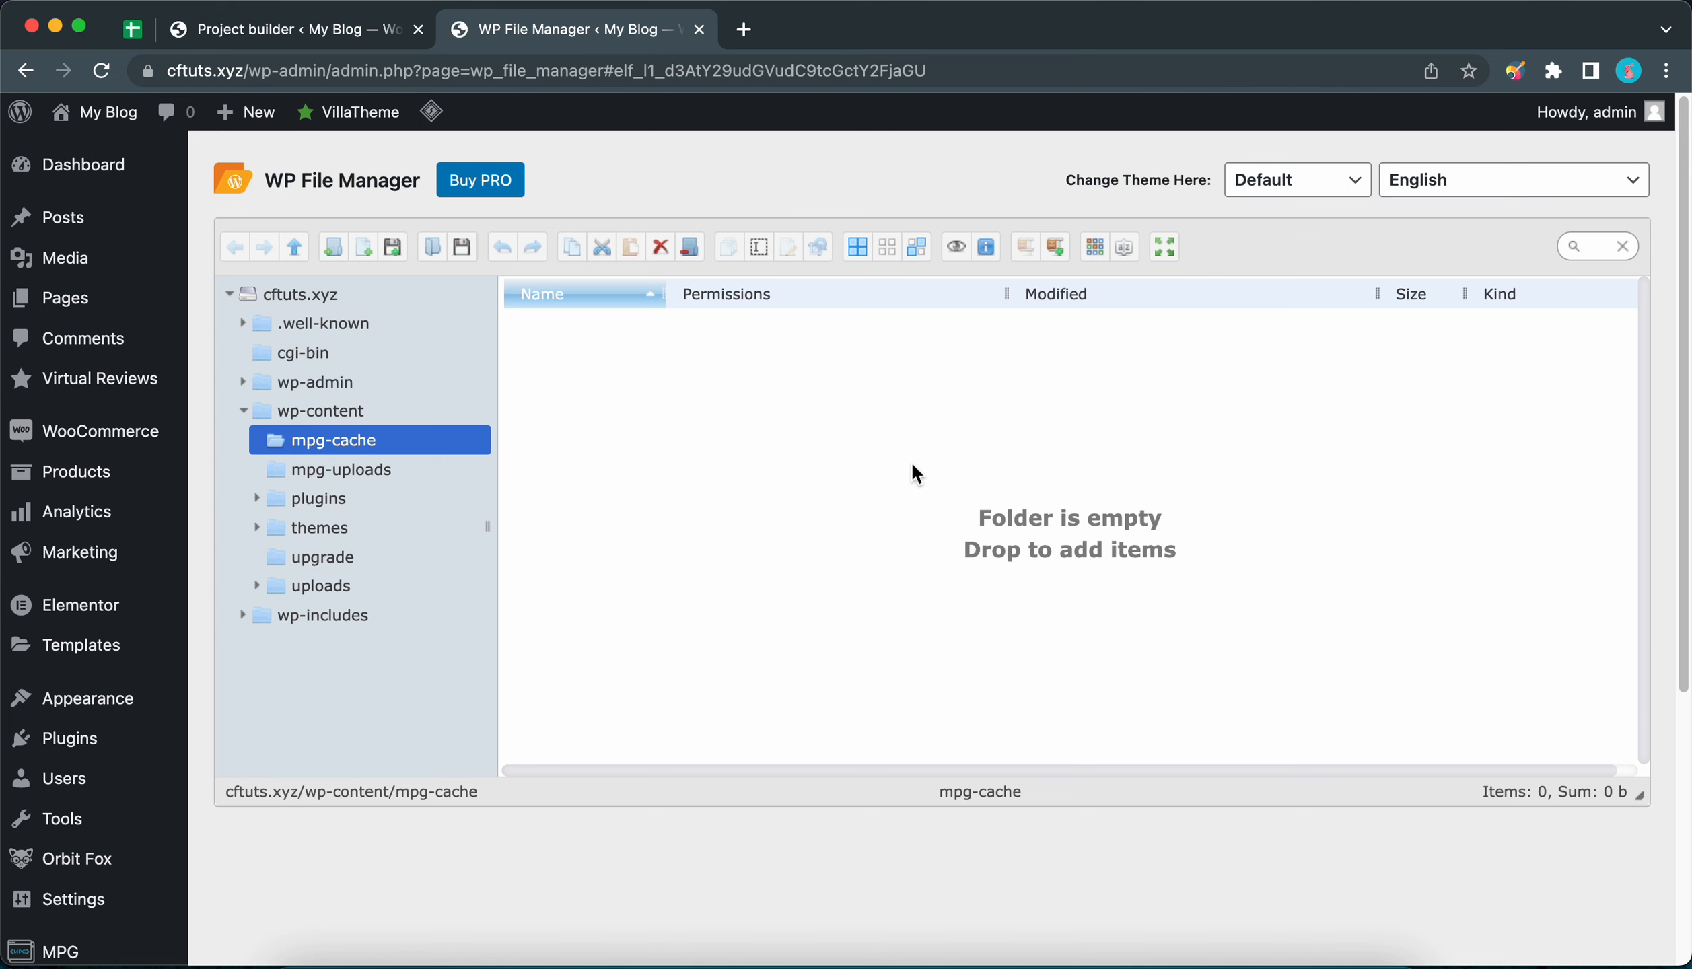
Step: From the World cities project's full URL list, visit the dragash-kosovo page in an incognito window and close that window
click(381, 38)
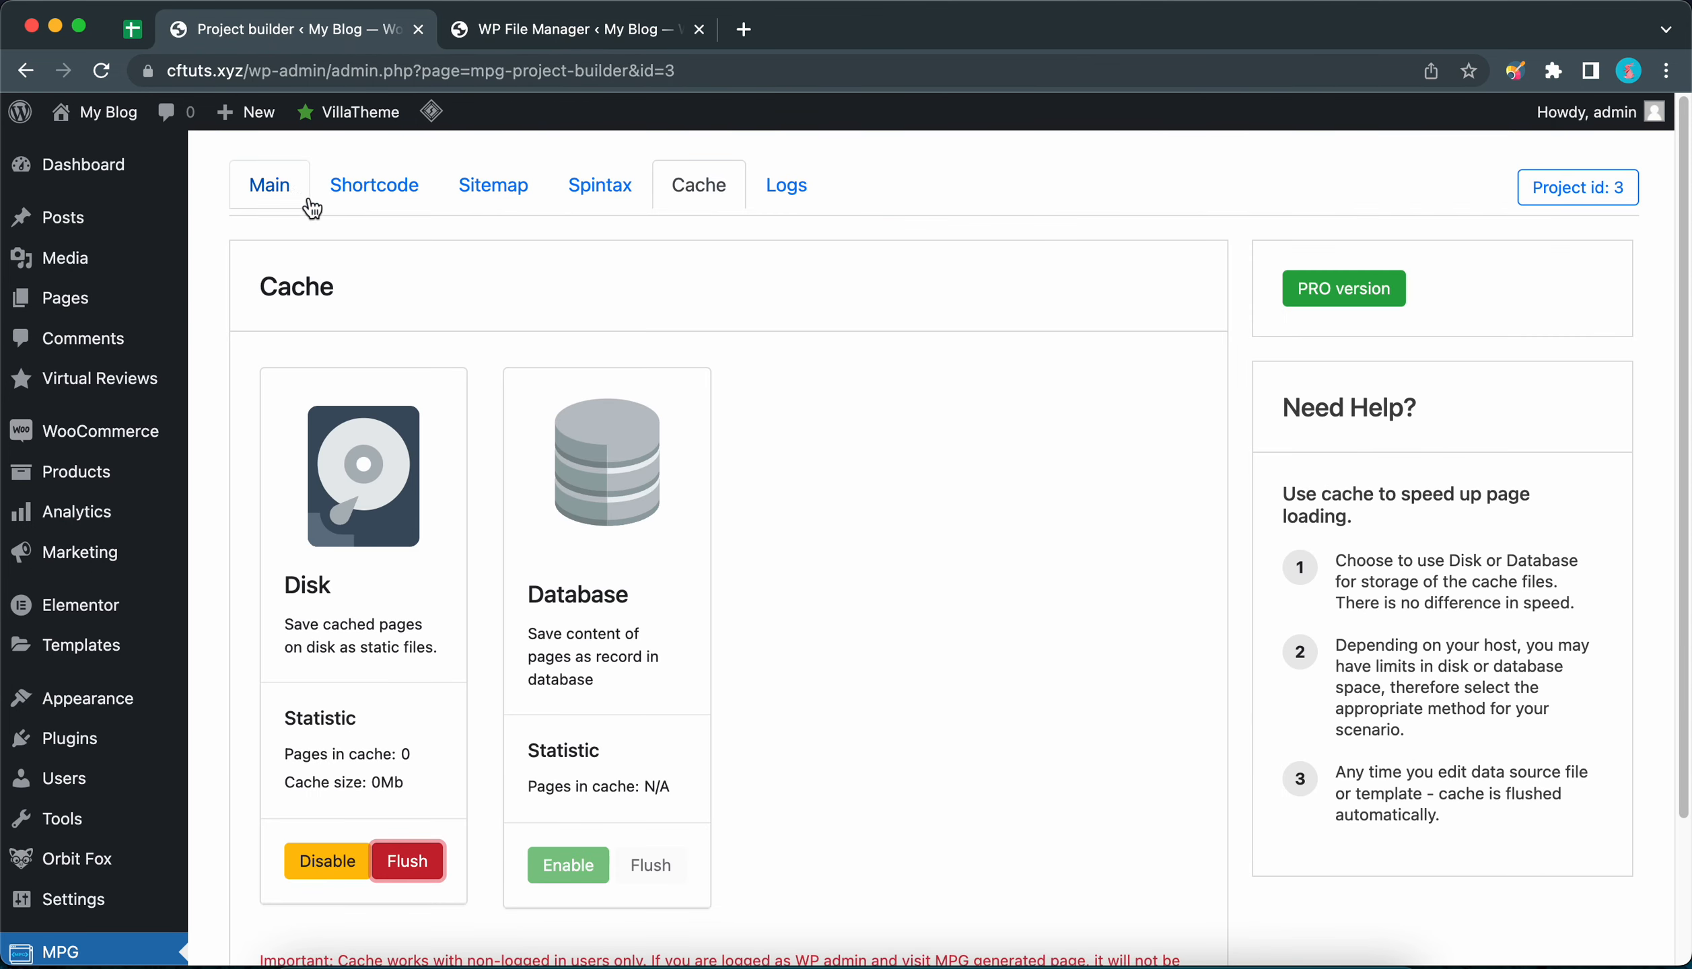
click(273, 192)
scroll(620, 443, down, 15)
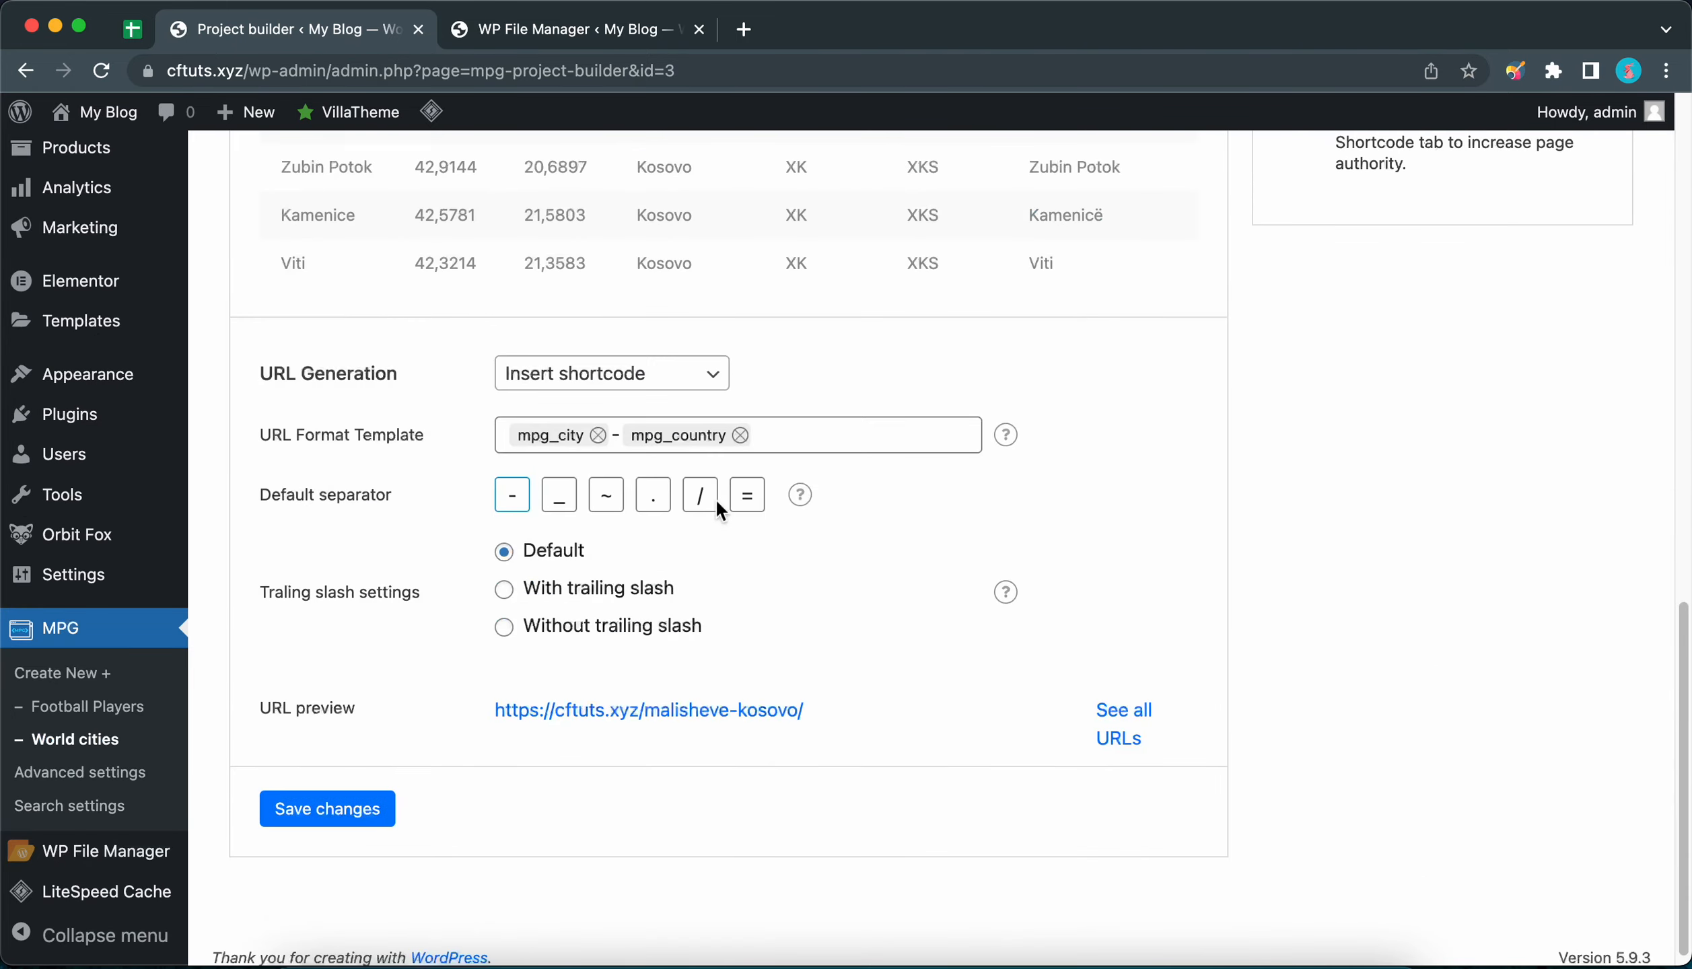
click(1109, 689)
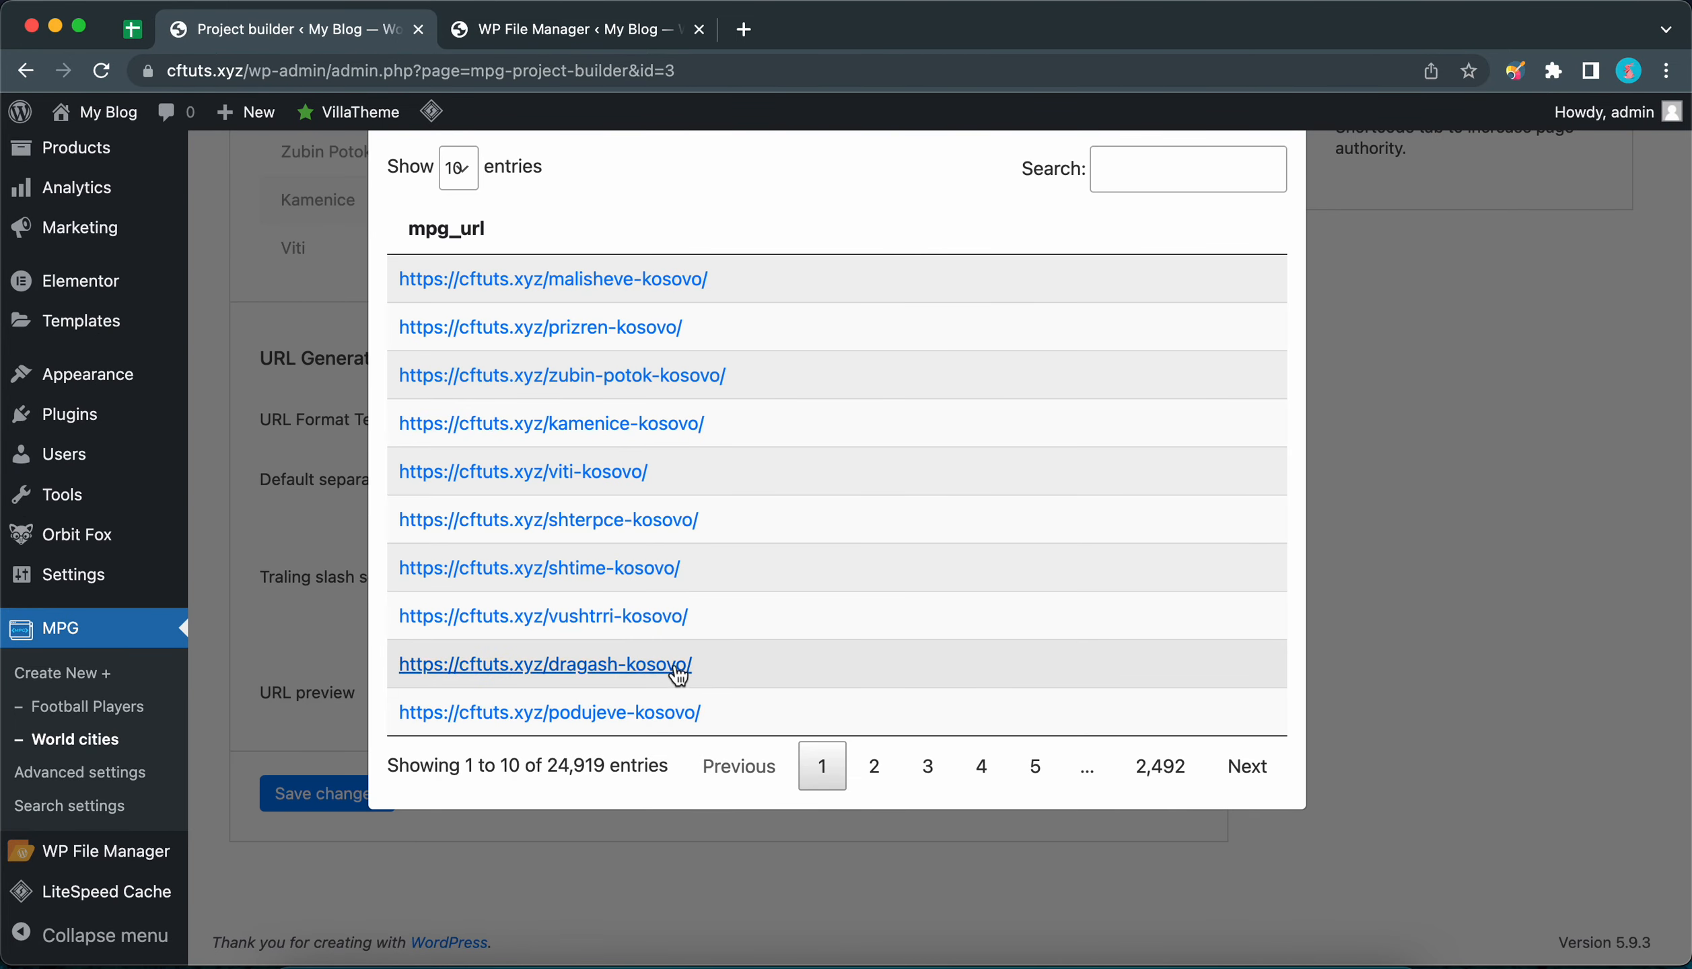
right_click(601, 667)
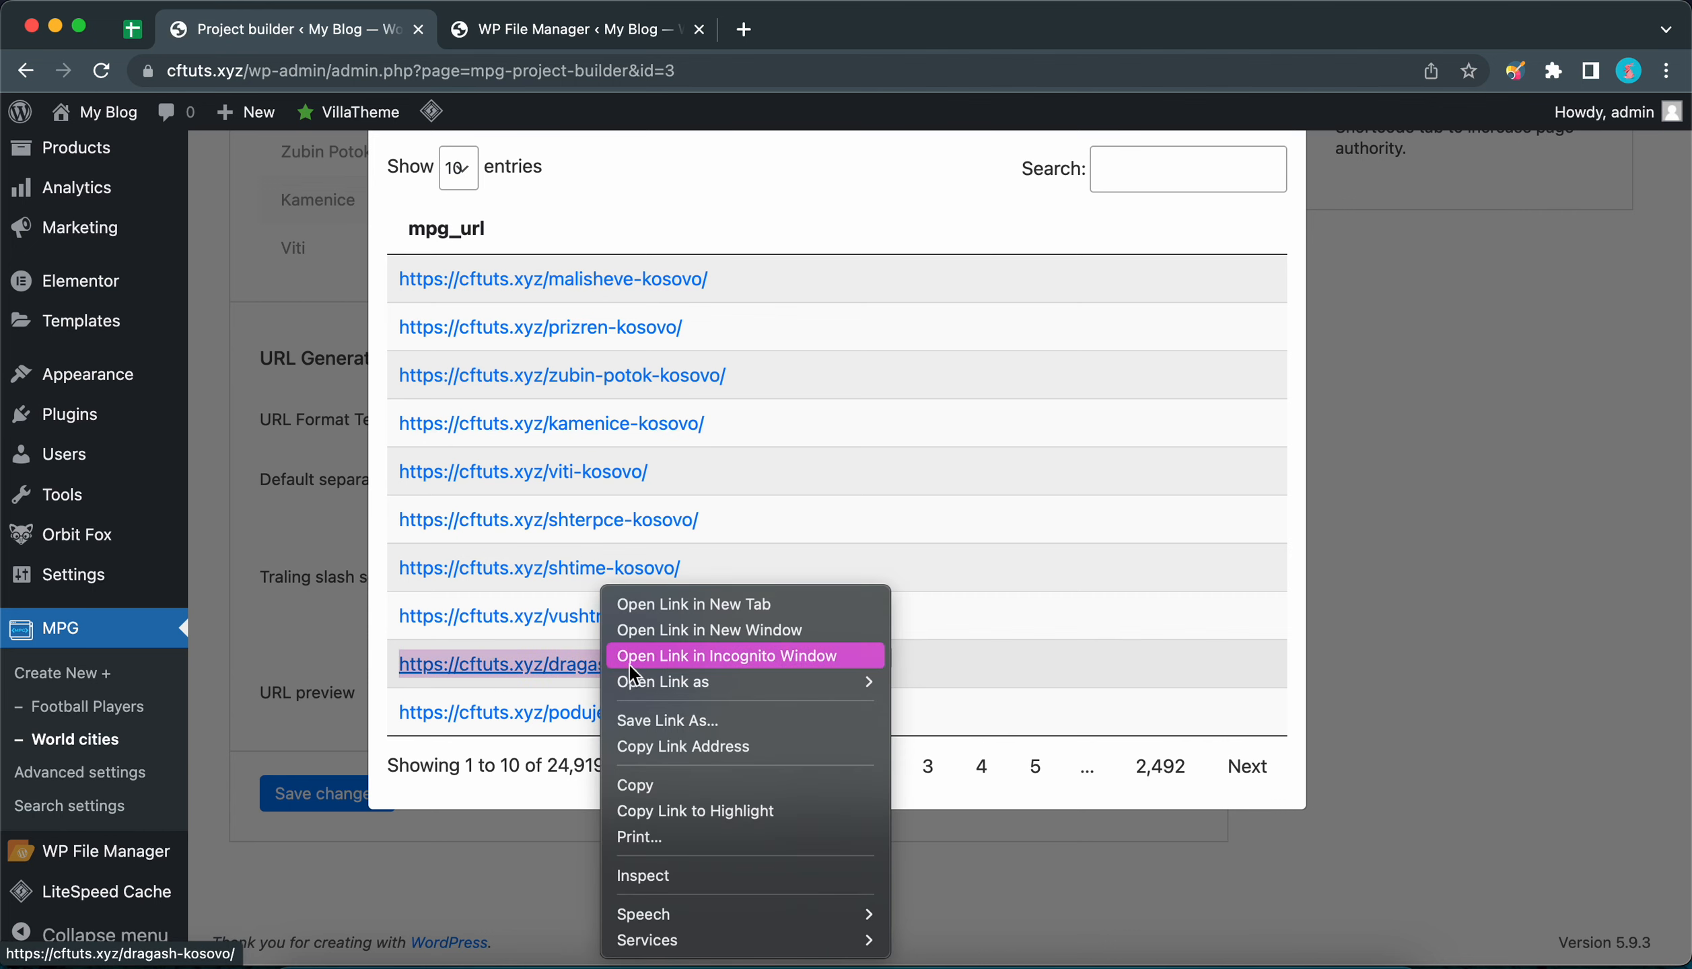
click(691, 655)
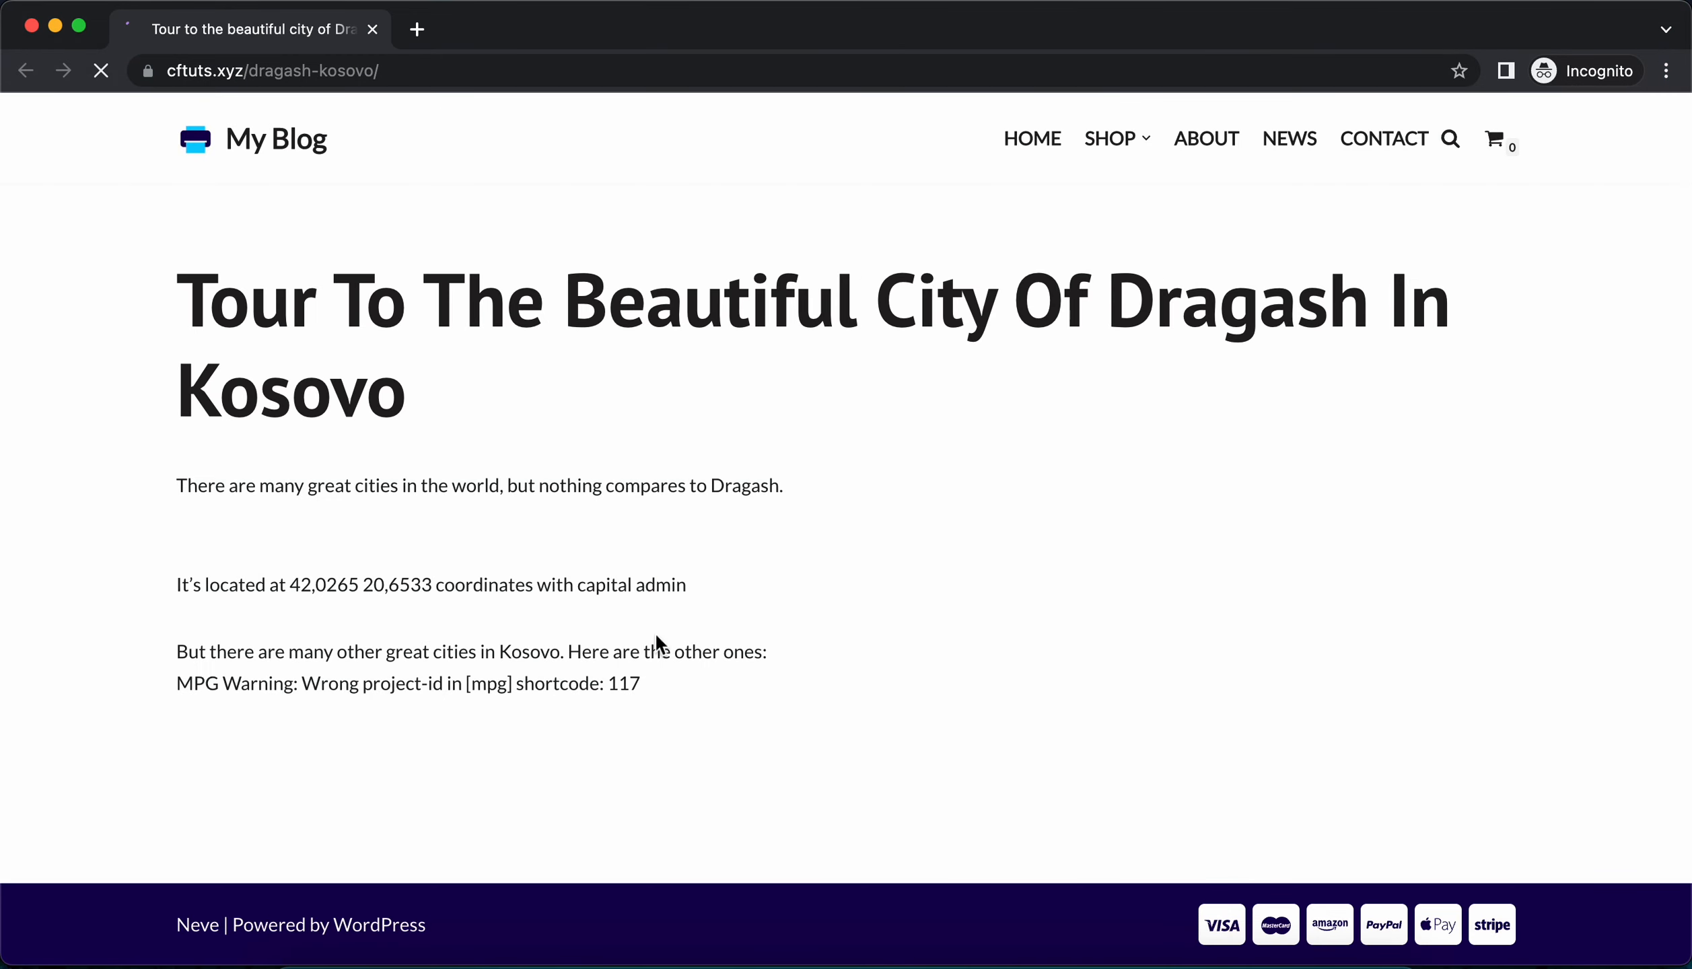
click(34, 27)
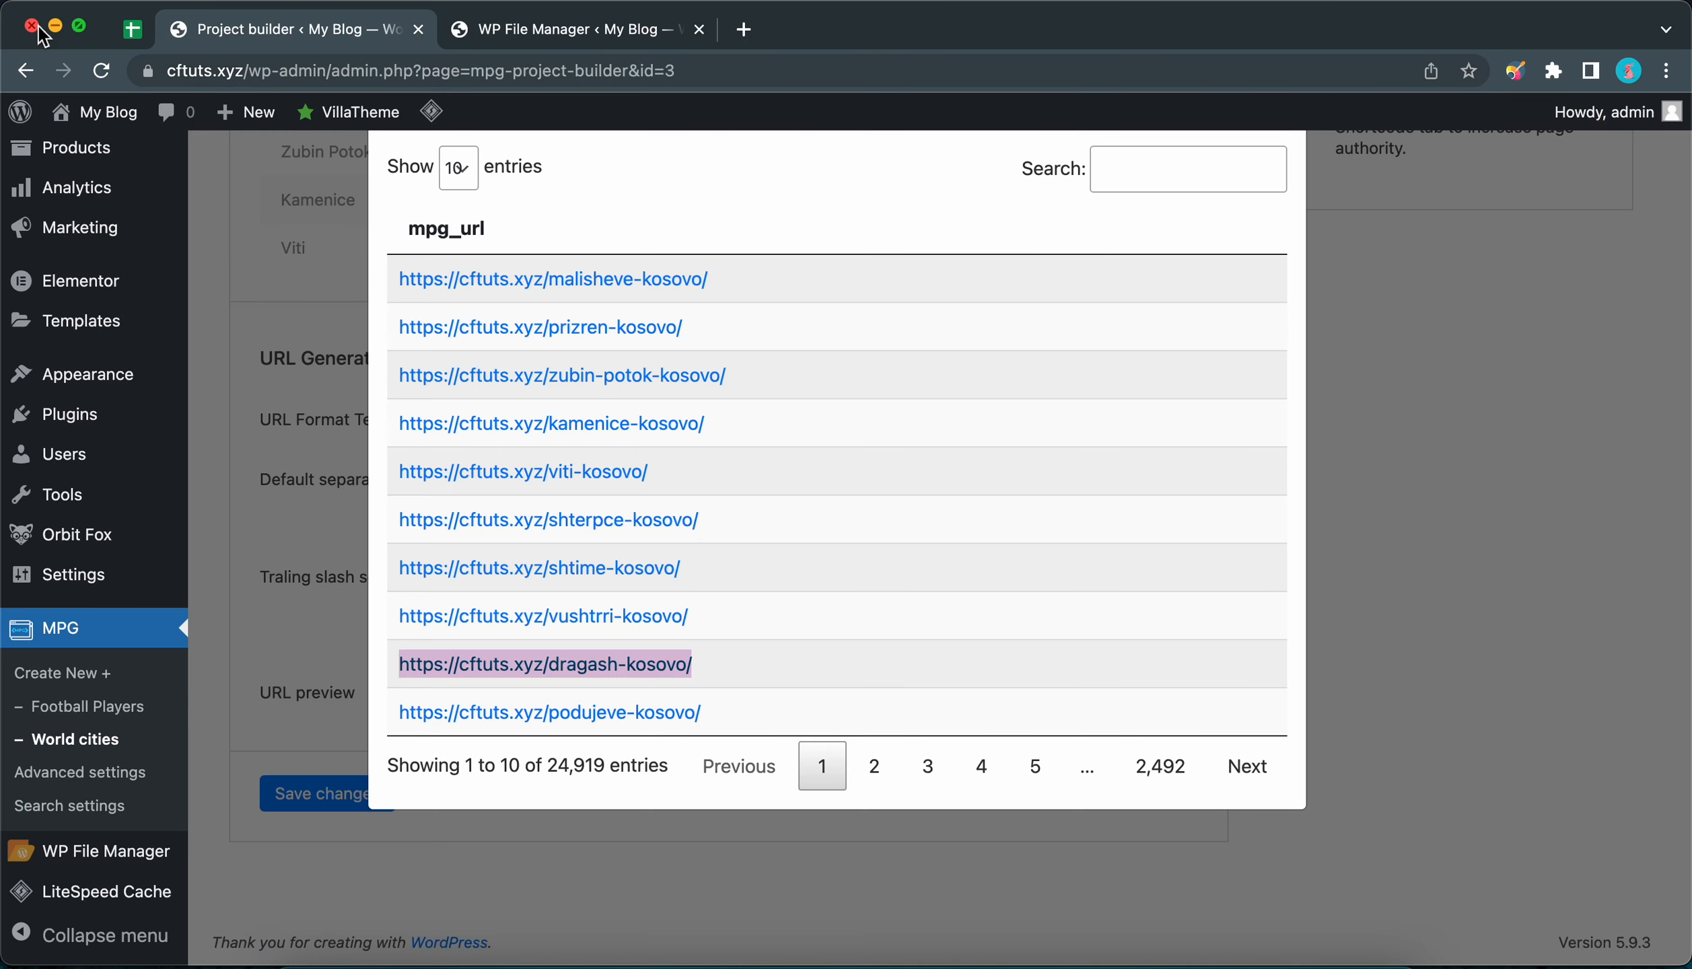
Step: Close the URL list and check the World cities project's disk cache statistics
click(303, 322)
scroll(512, 253, up, 15)
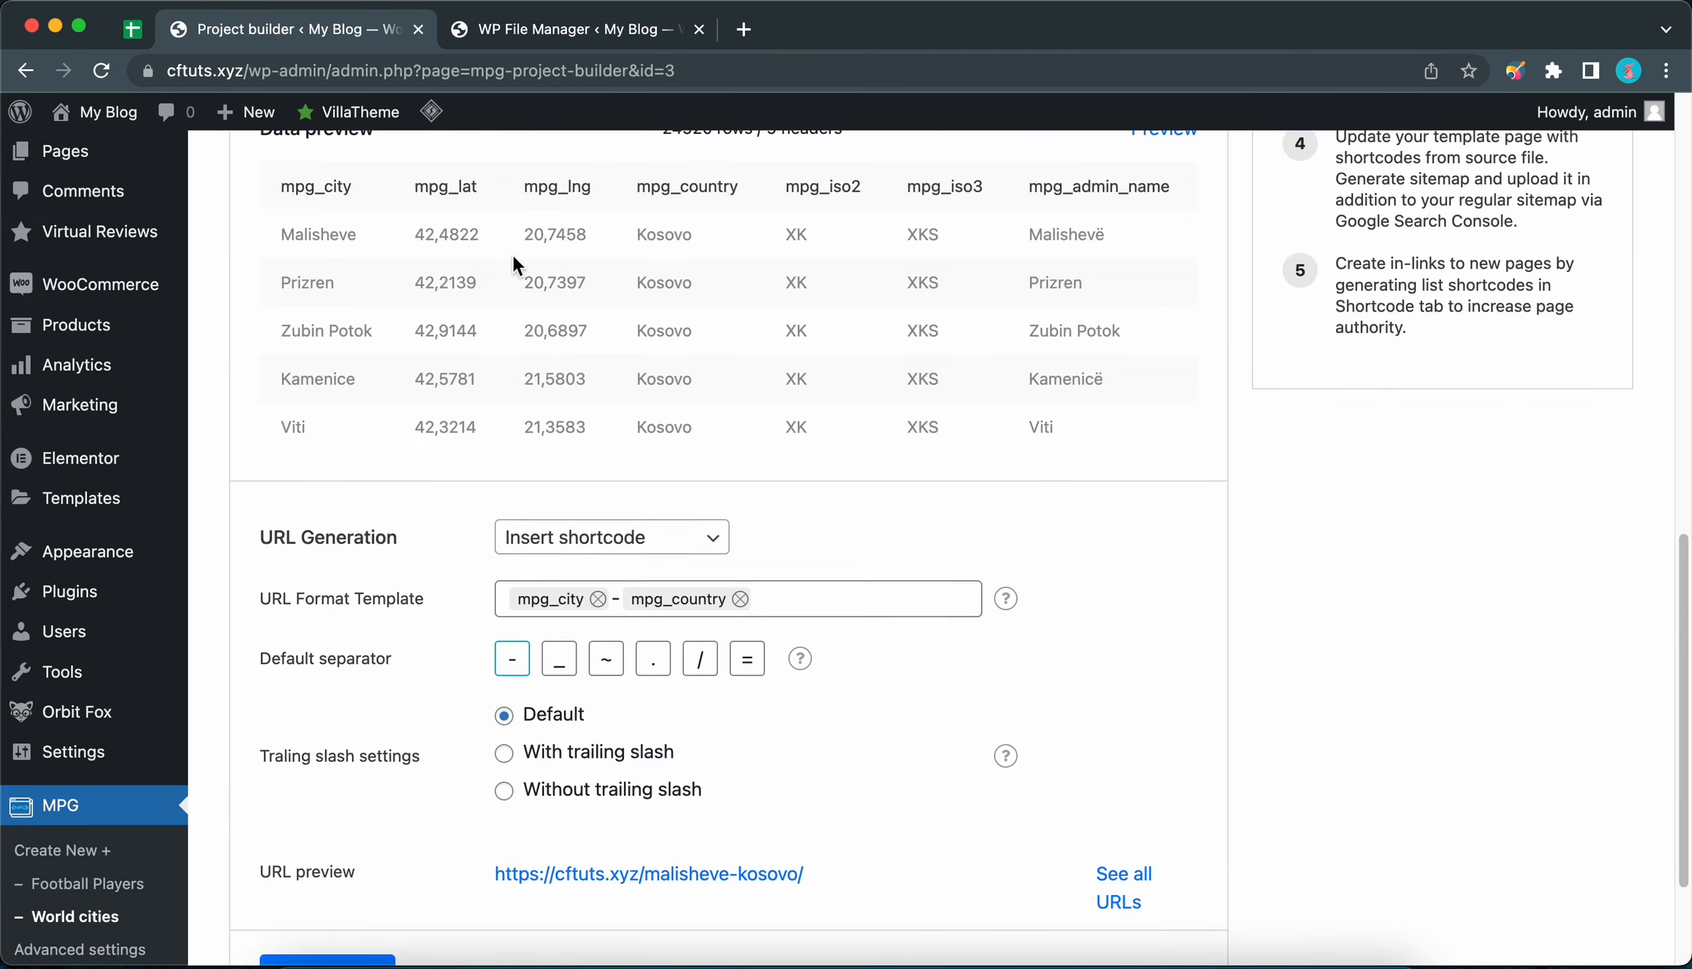
click(715, 199)
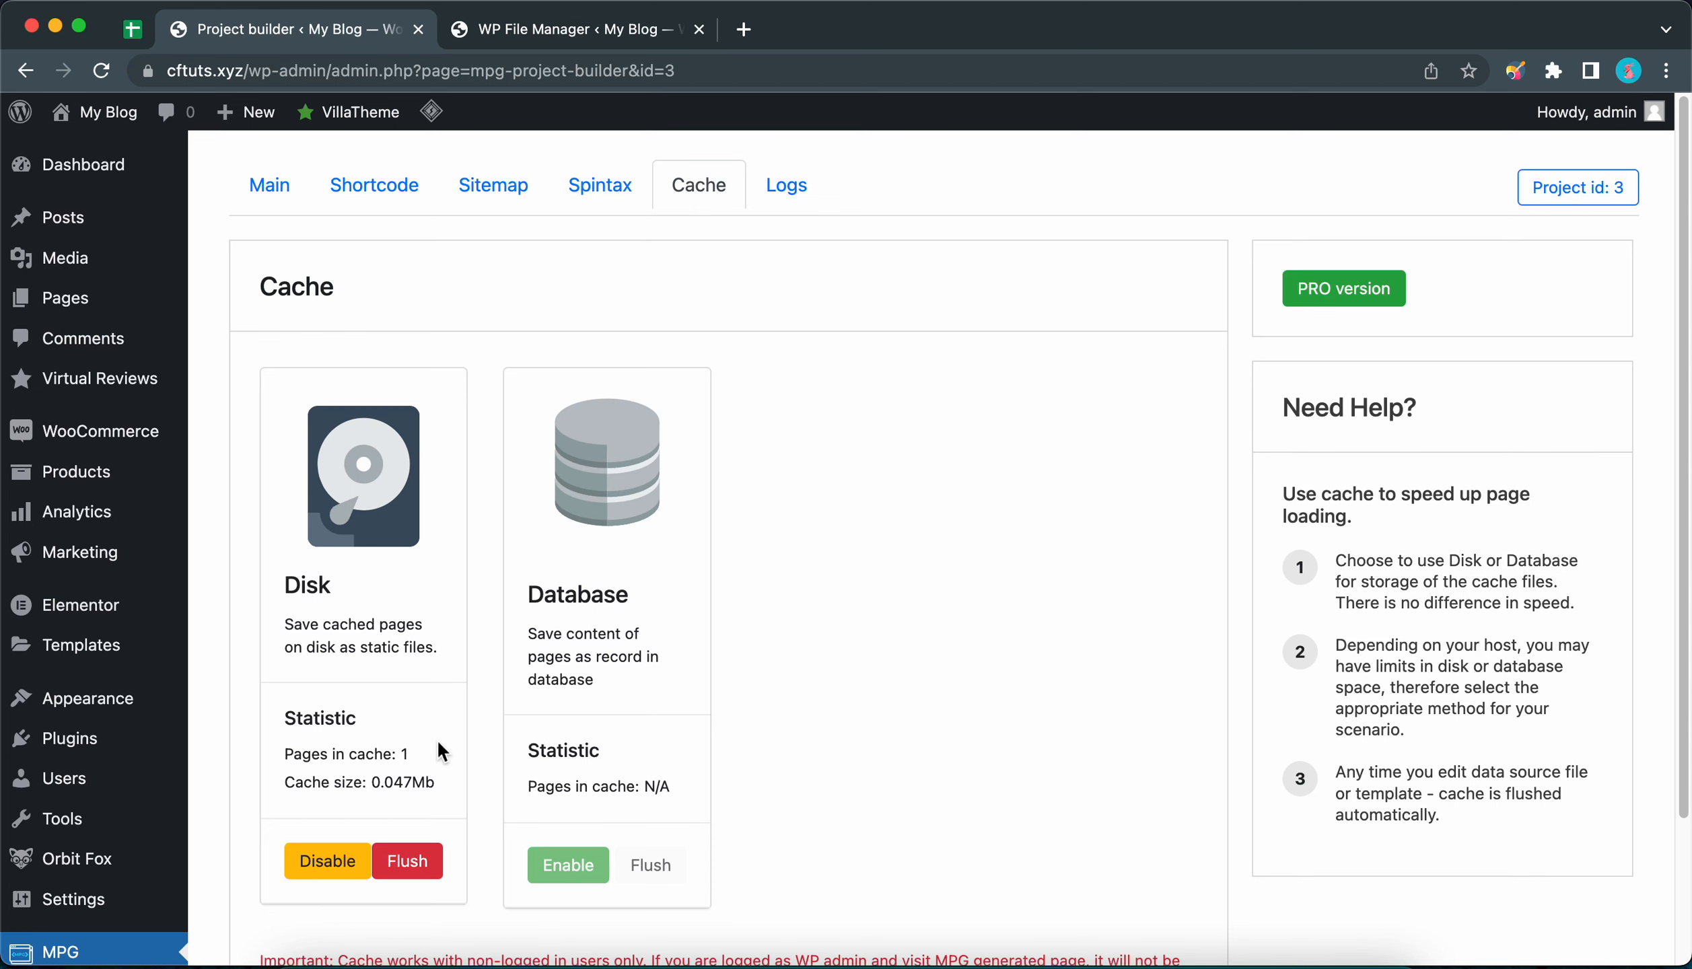
Step: Return to WP File Manager, reload the wp-content folder and open folder 3 inside mpg-cache
click(569, 39)
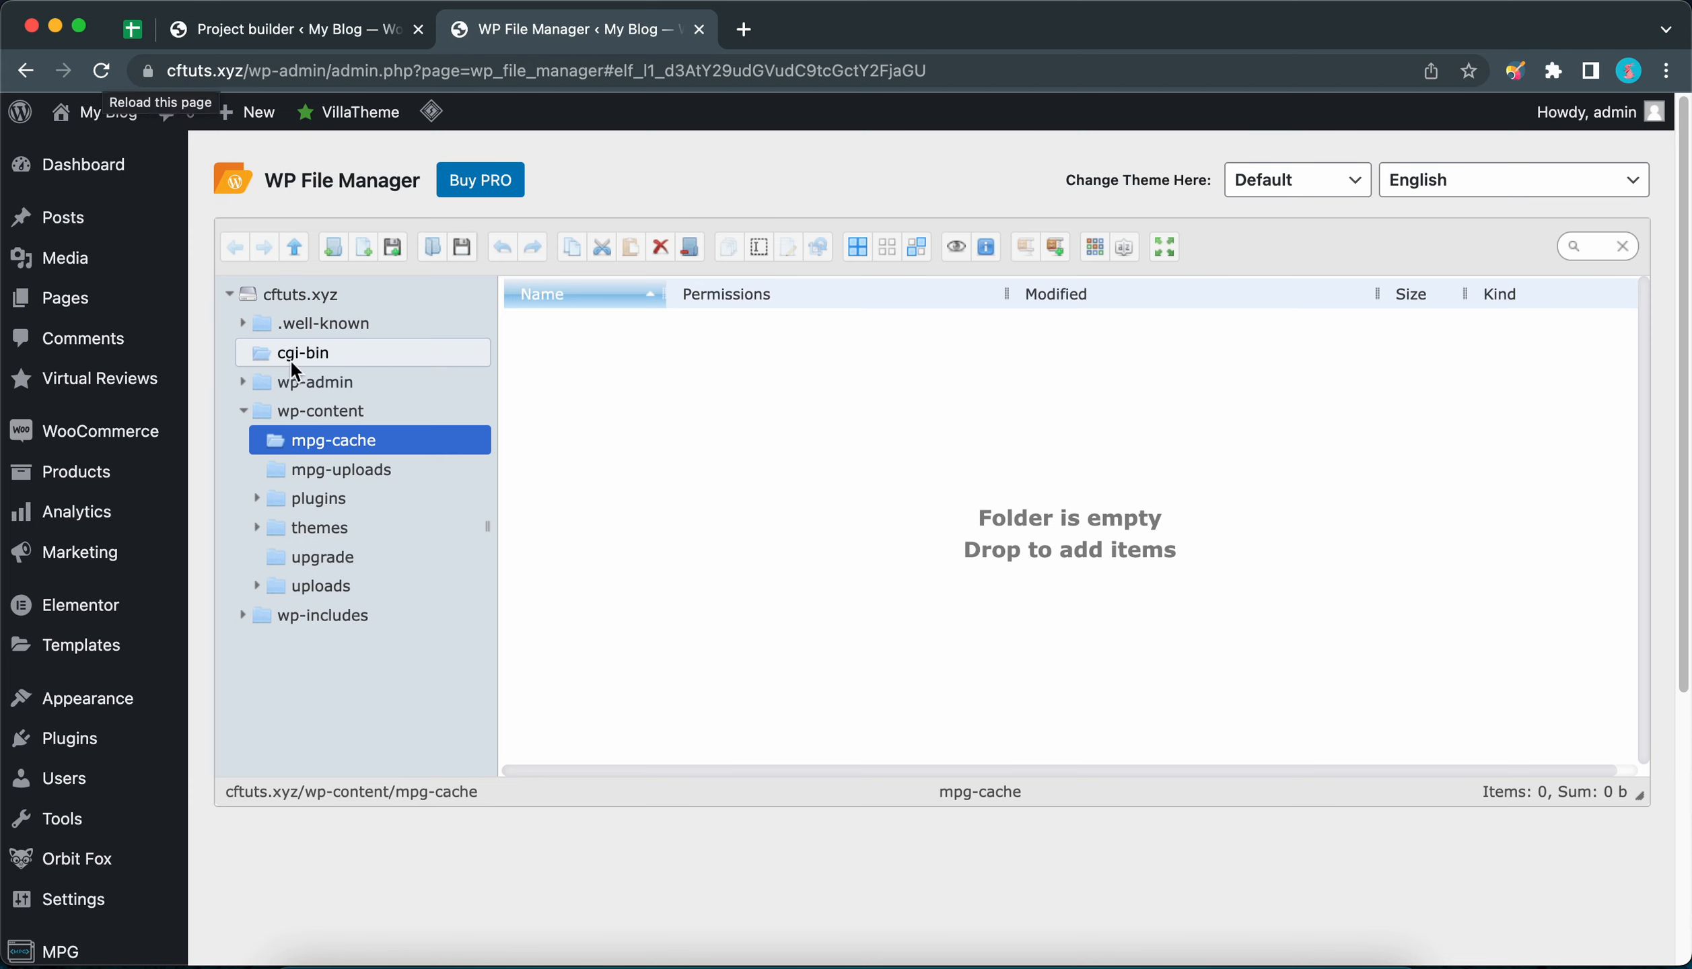
click(333, 411)
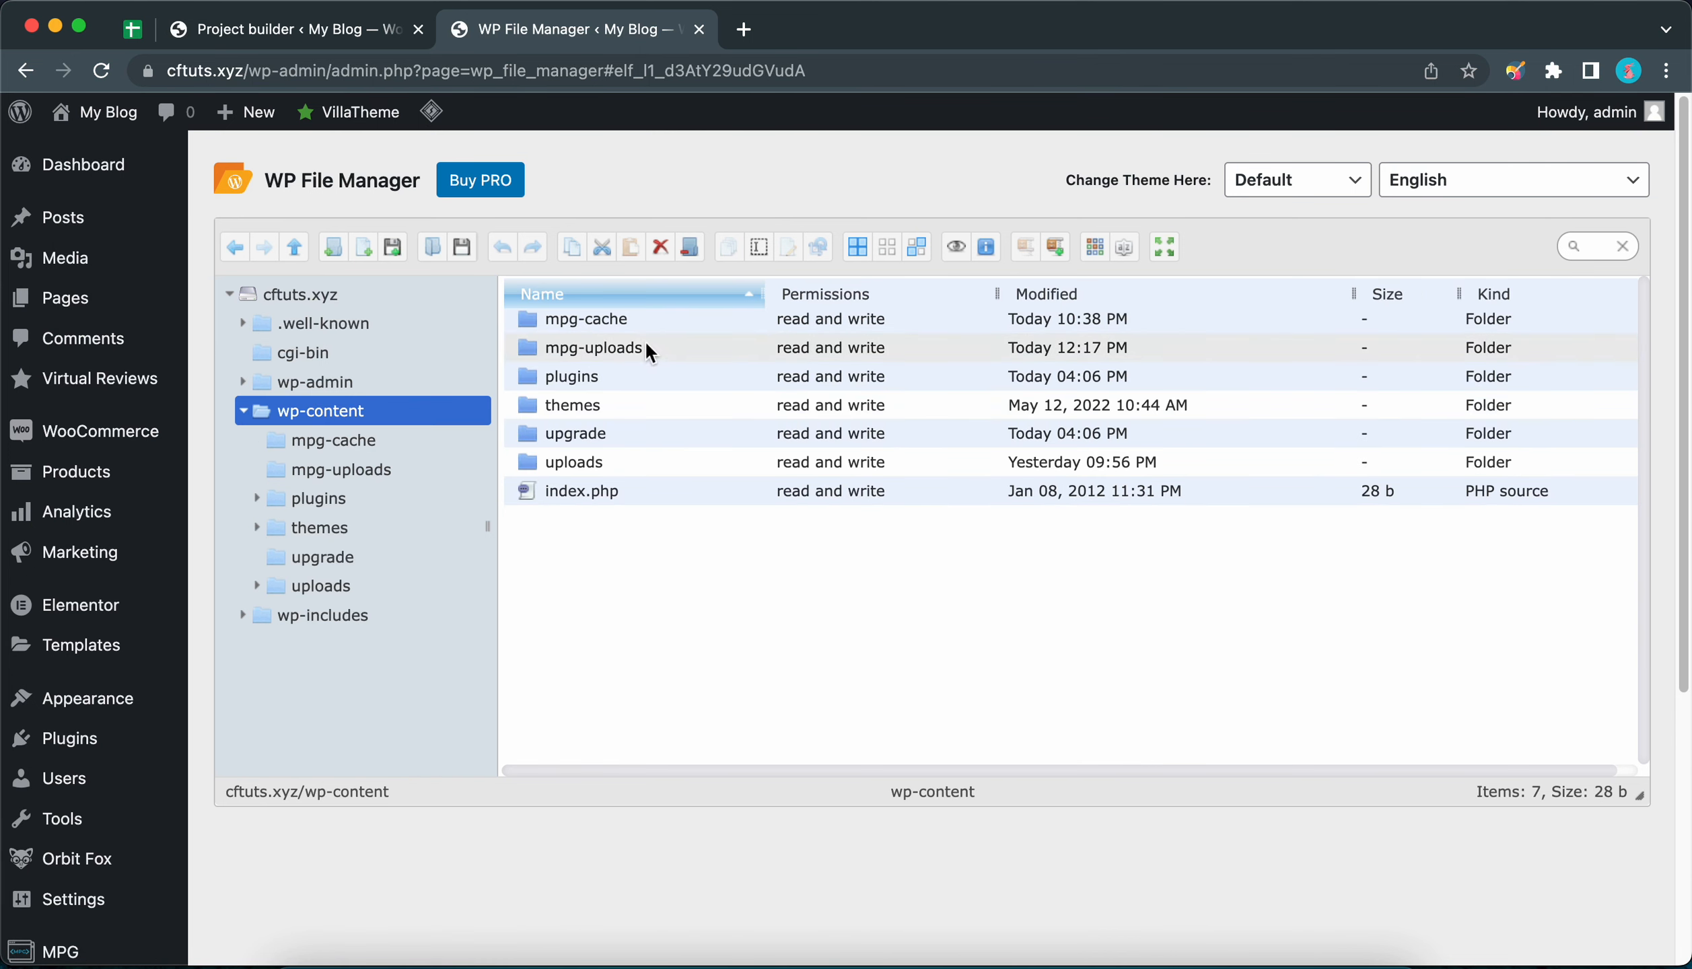
double_click(628, 321)
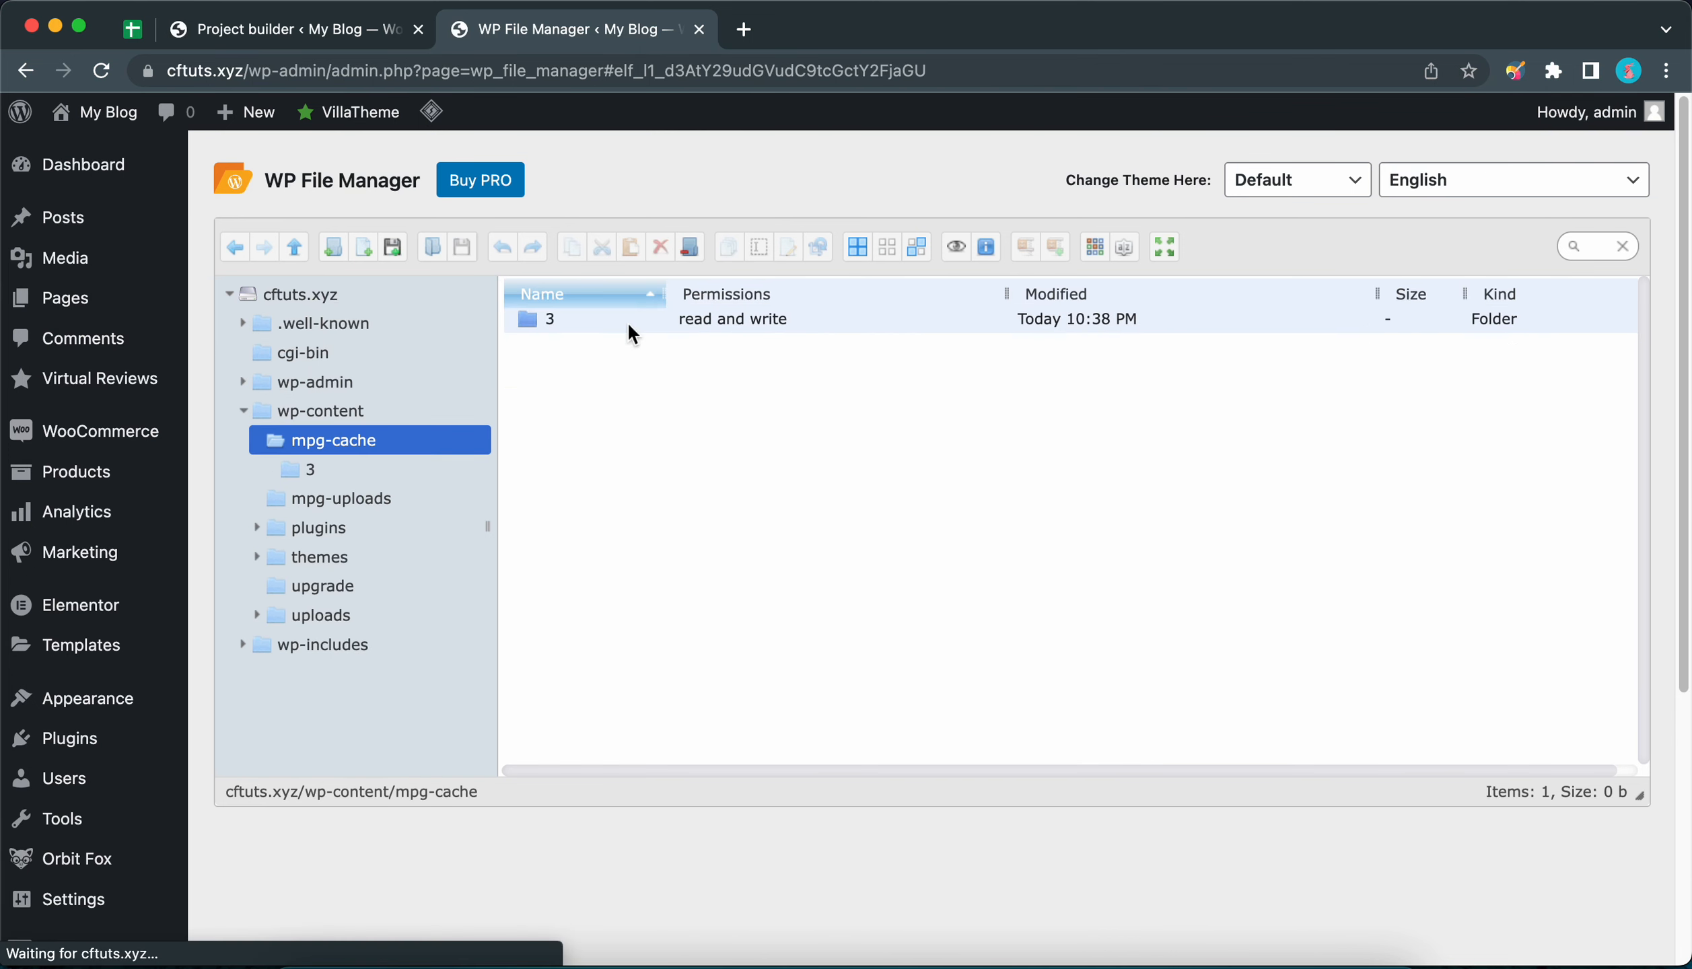
click(651, 328)
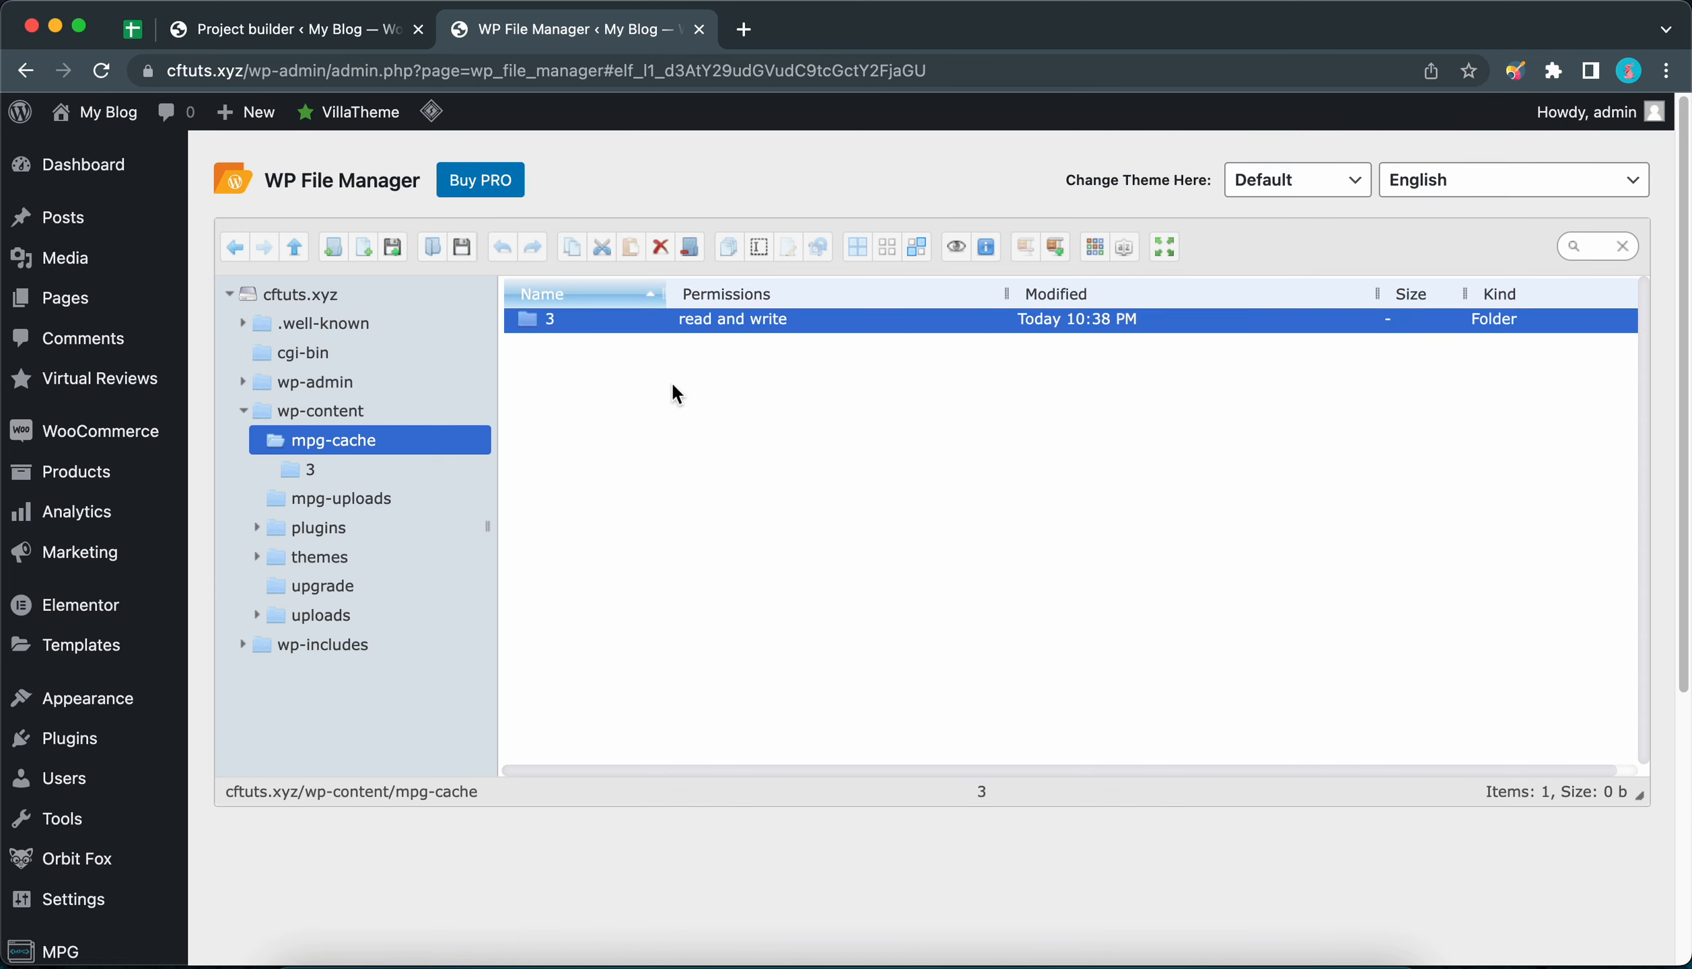
key(Return)
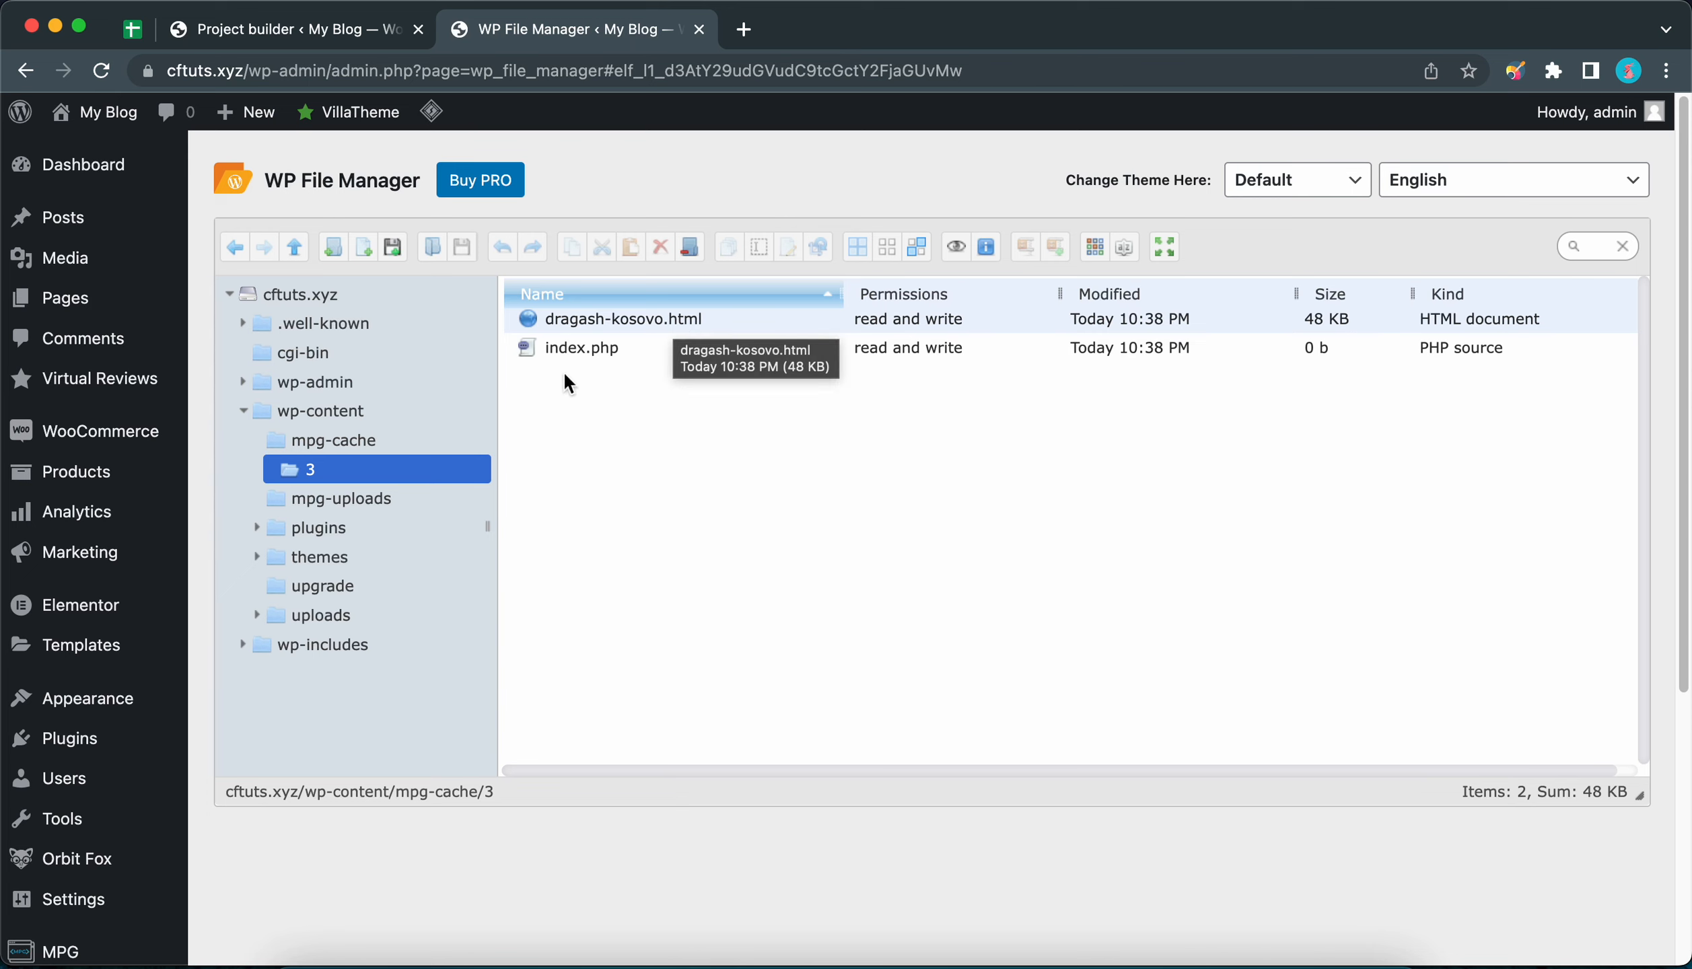
Step: Permanently delete folder 3 from mpg-cache, confirming the removal
right_click(382, 464)
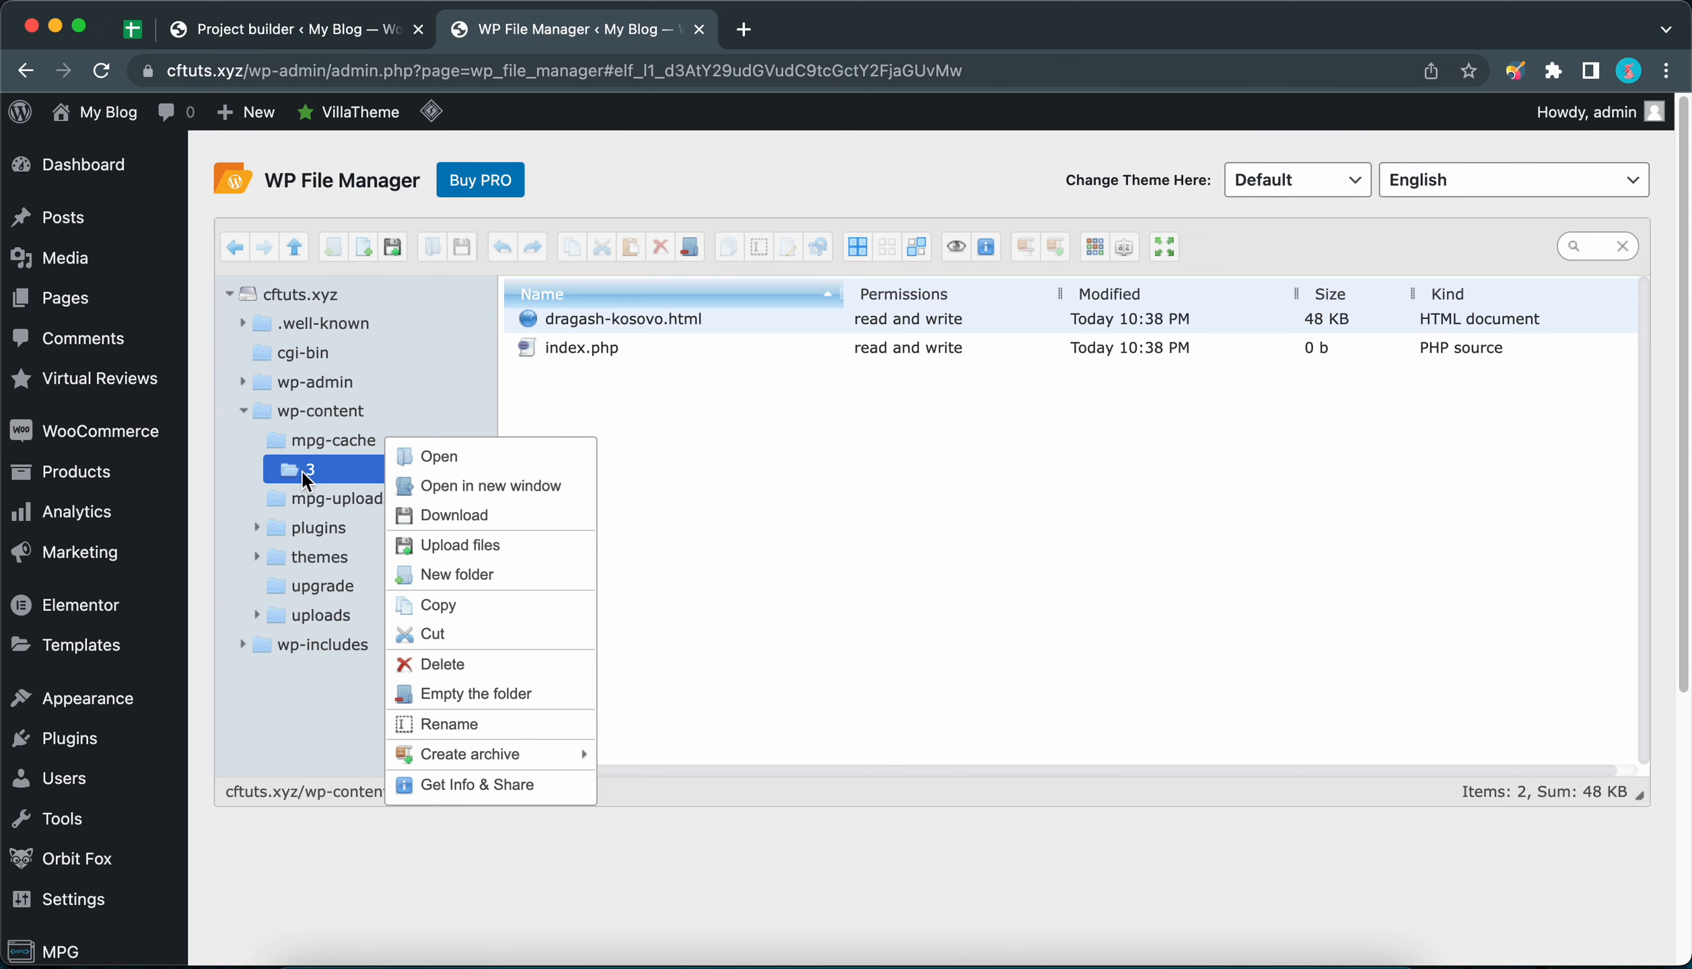
click(487, 666)
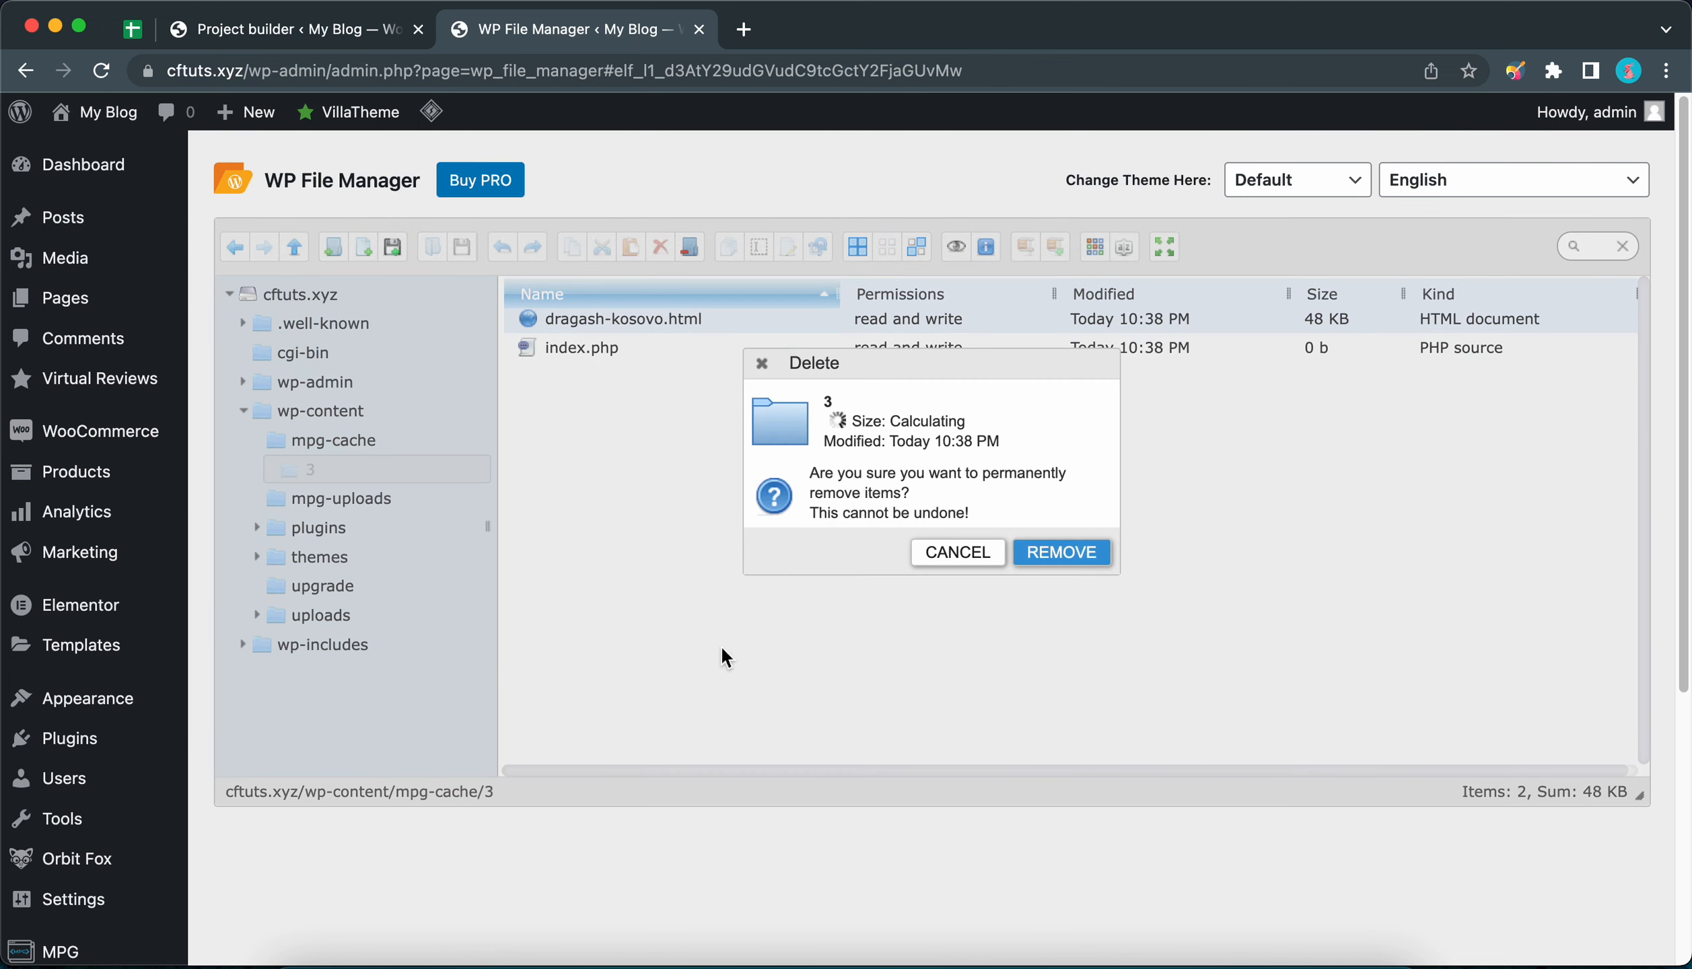
click(1061, 552)
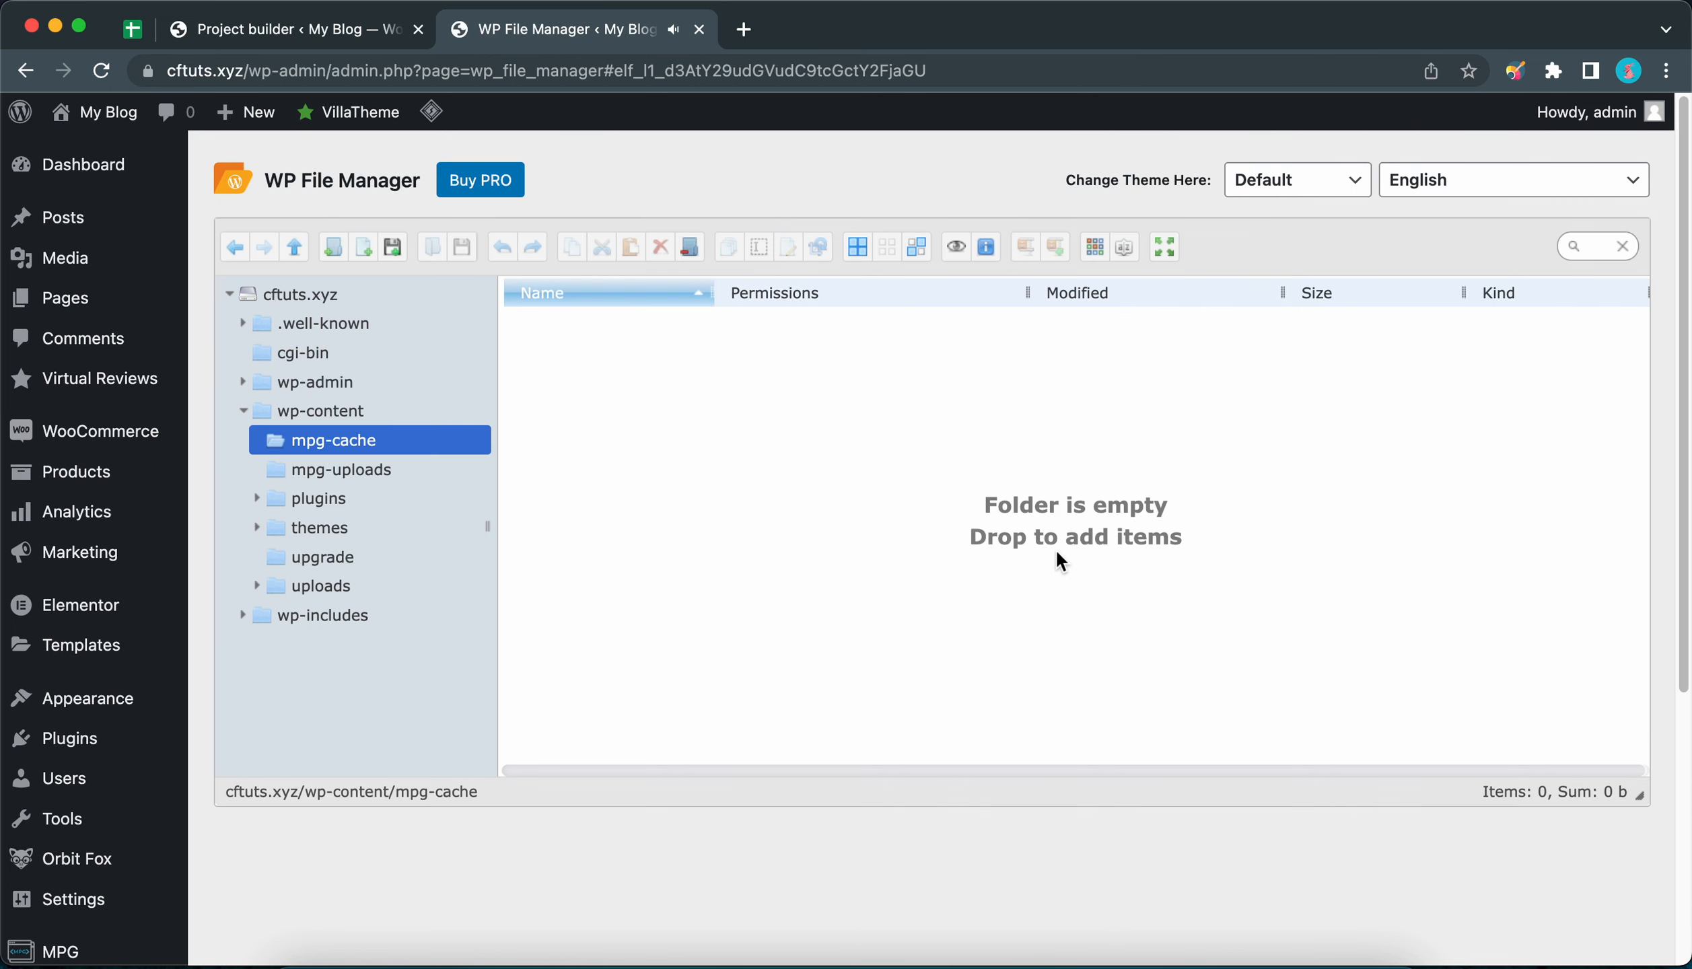
Step: Reload the project builder page and recheck the World cities project's disk cache statistics
click(392, 37)
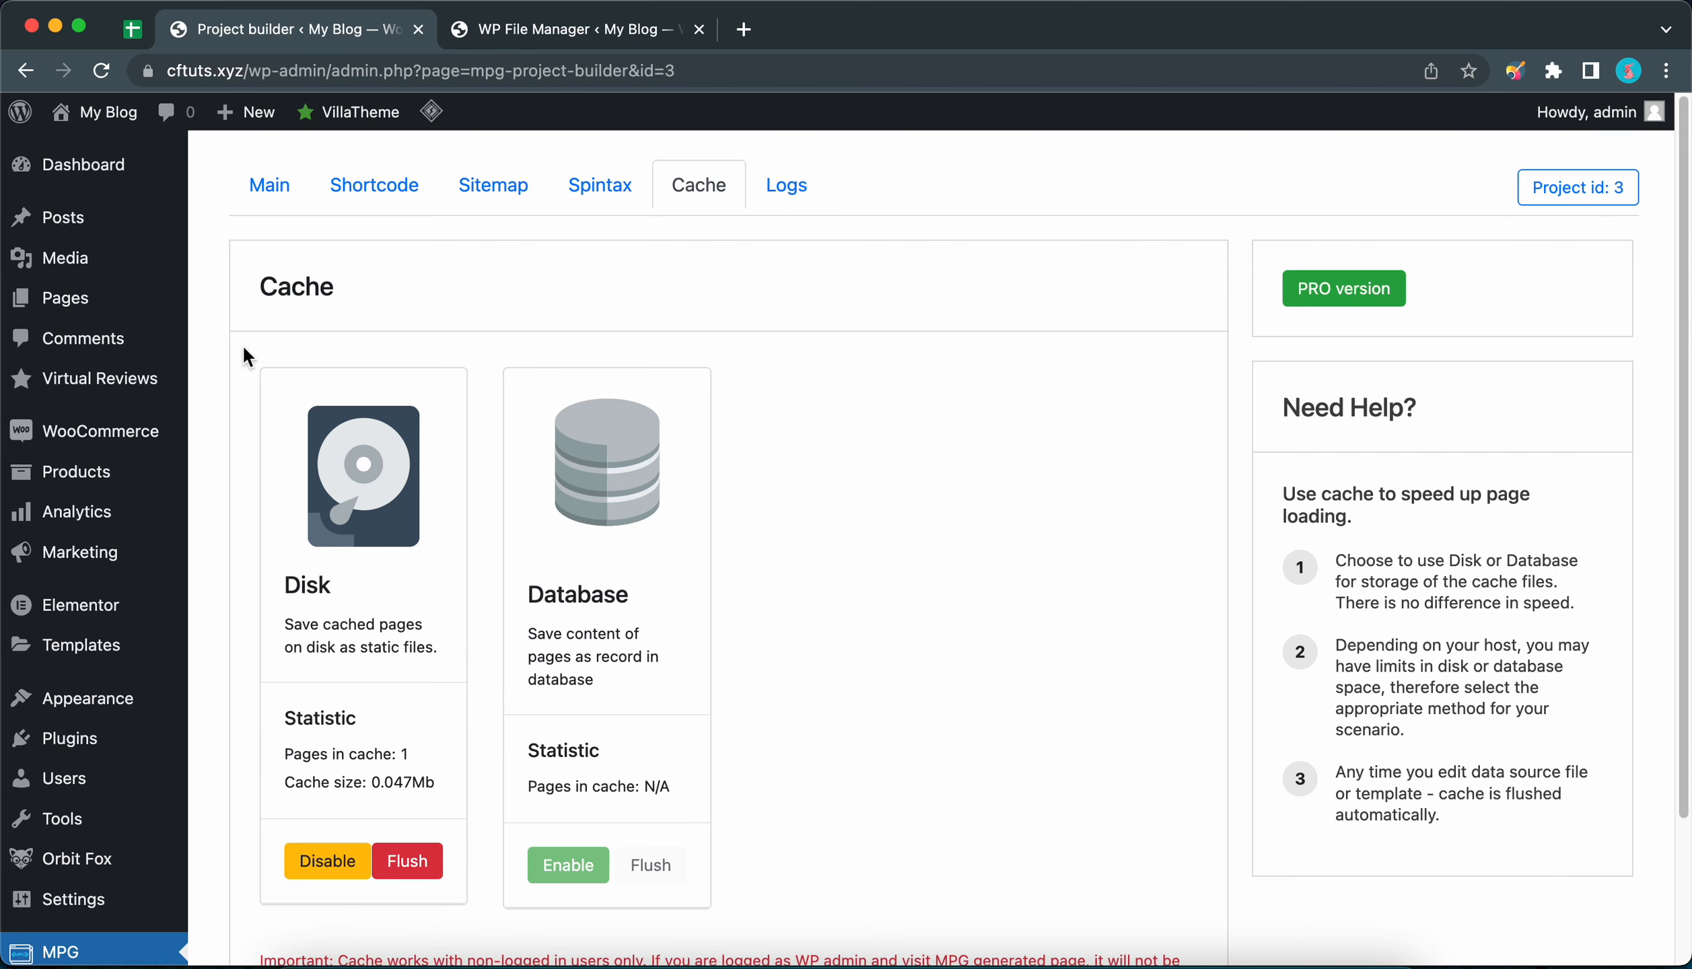
click(106, 69)
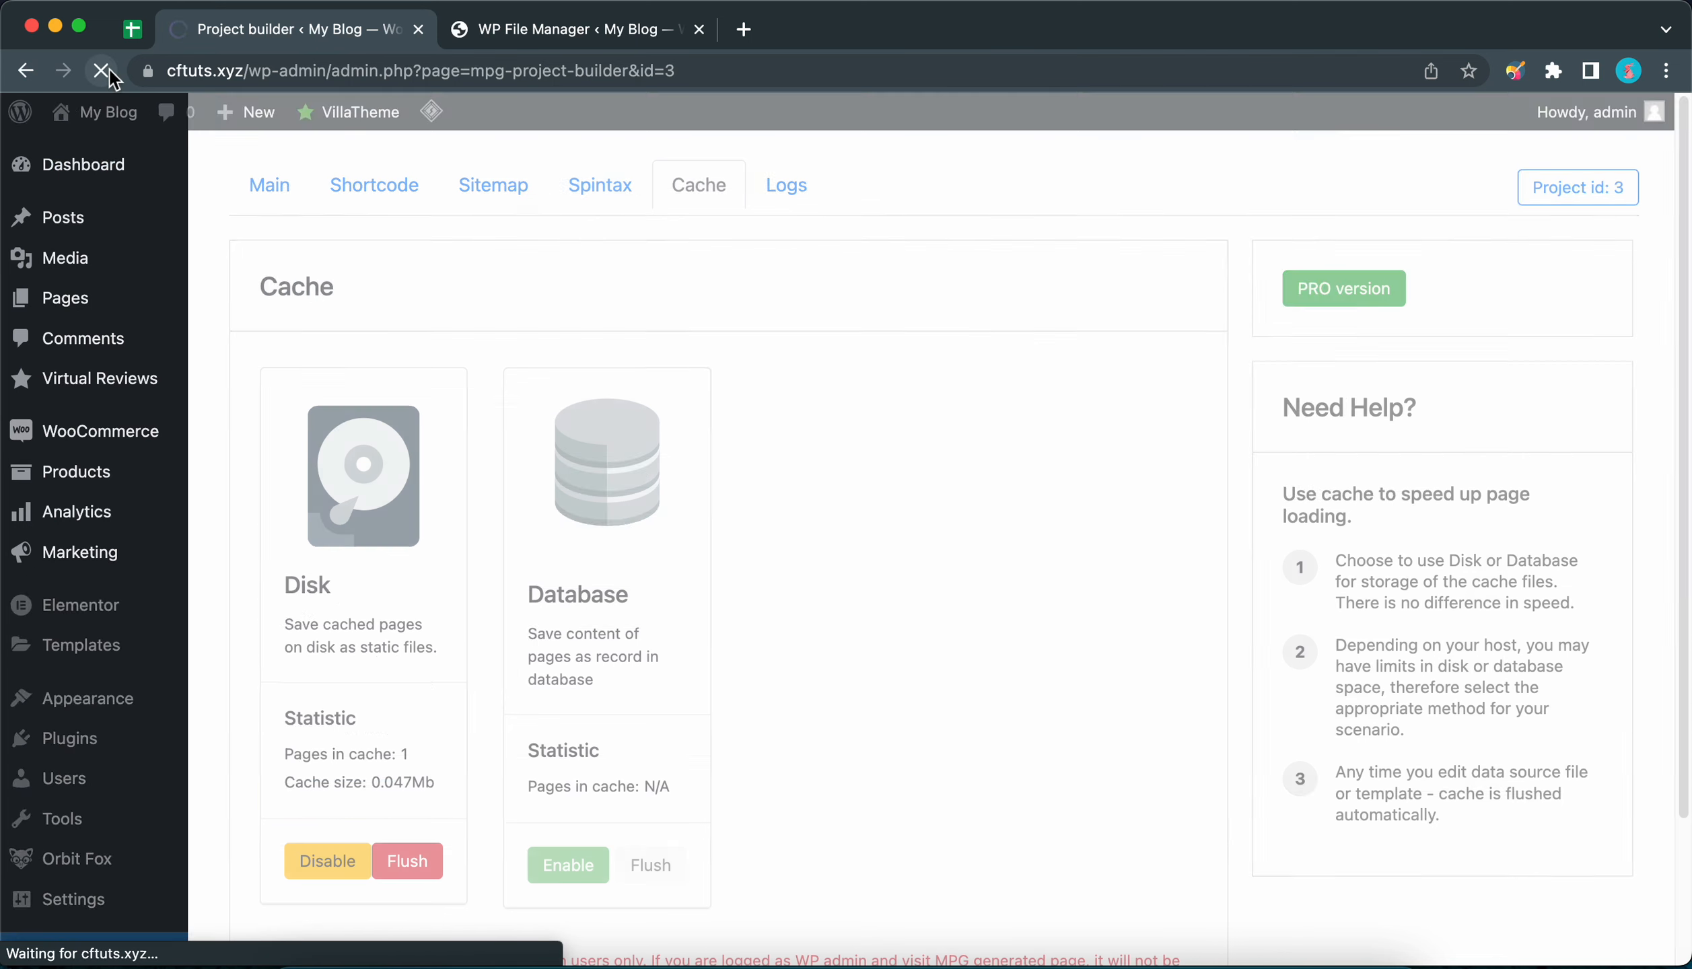
click(709, 202)
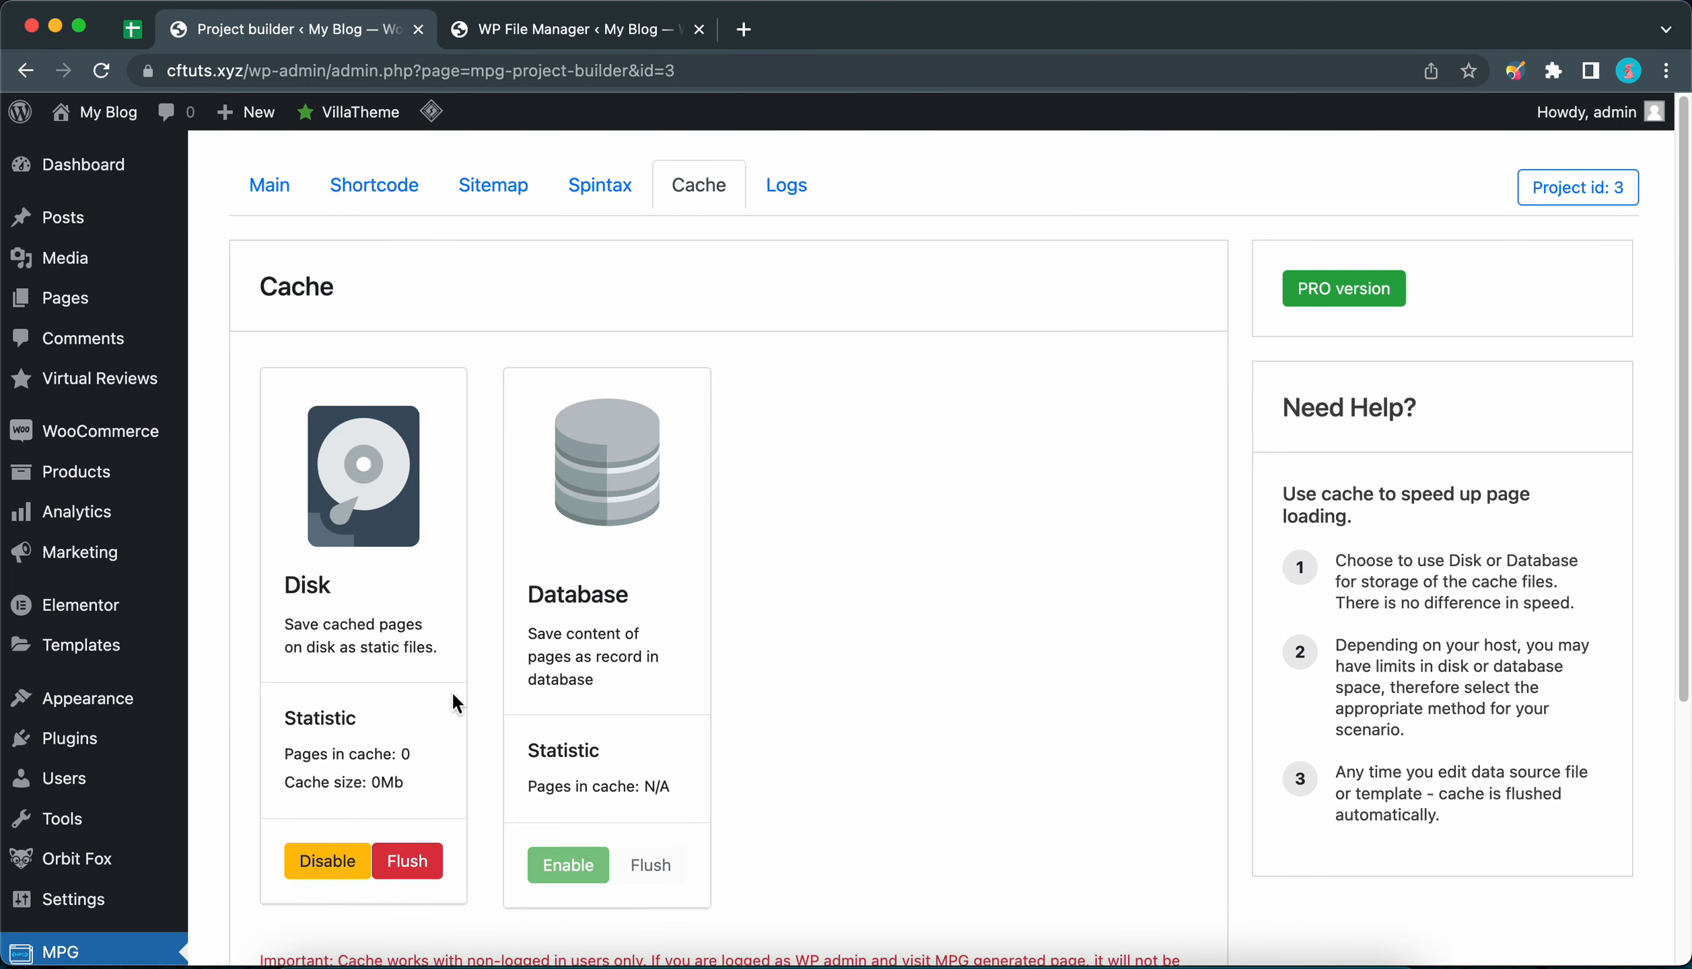